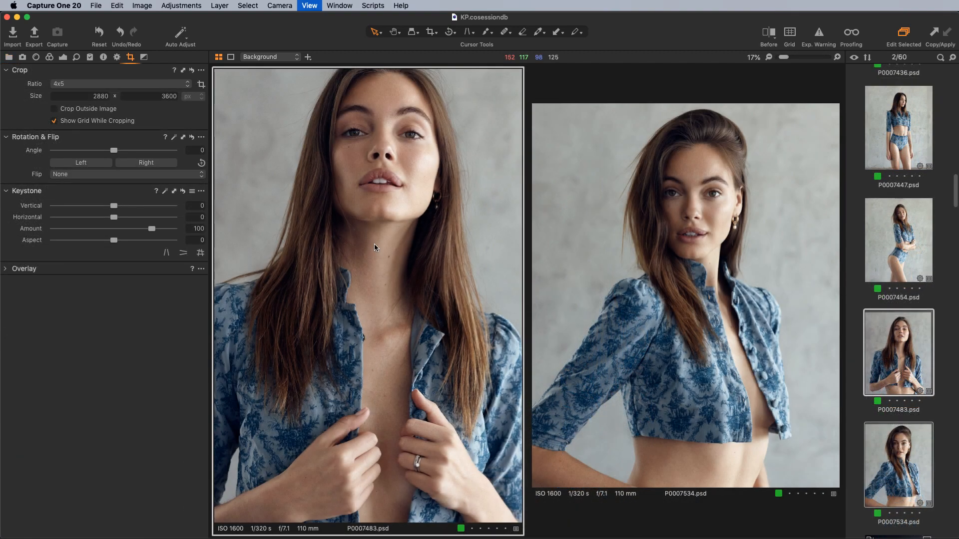
Compare the faces in P0007483.psd and P0007534.psd at close range, and view P0007534.psd alone fitted to the viewer.
key(super+plus)
drag(377, 239, 368, 482)
click(693, 313)
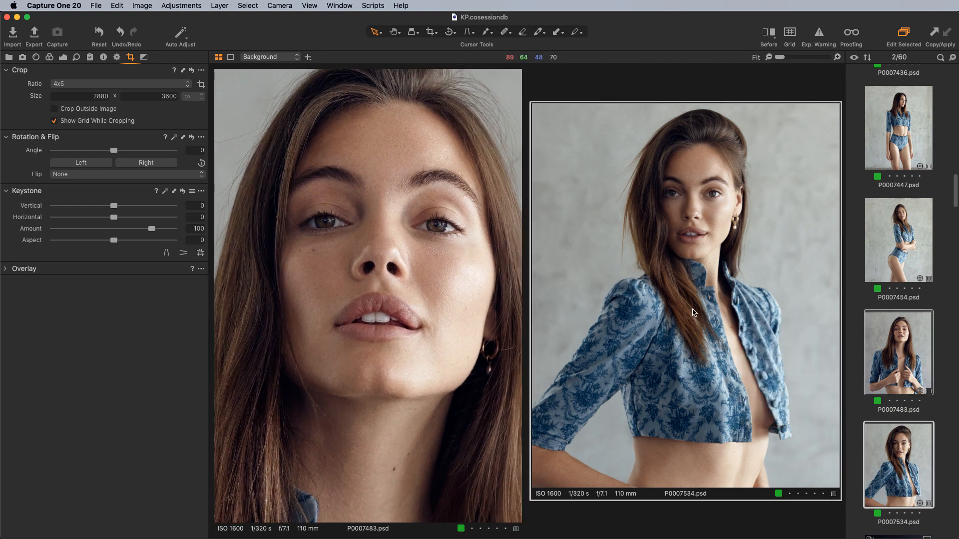
key(super+plus)
drag(694, 313, 685, 448)
key(super+minus)
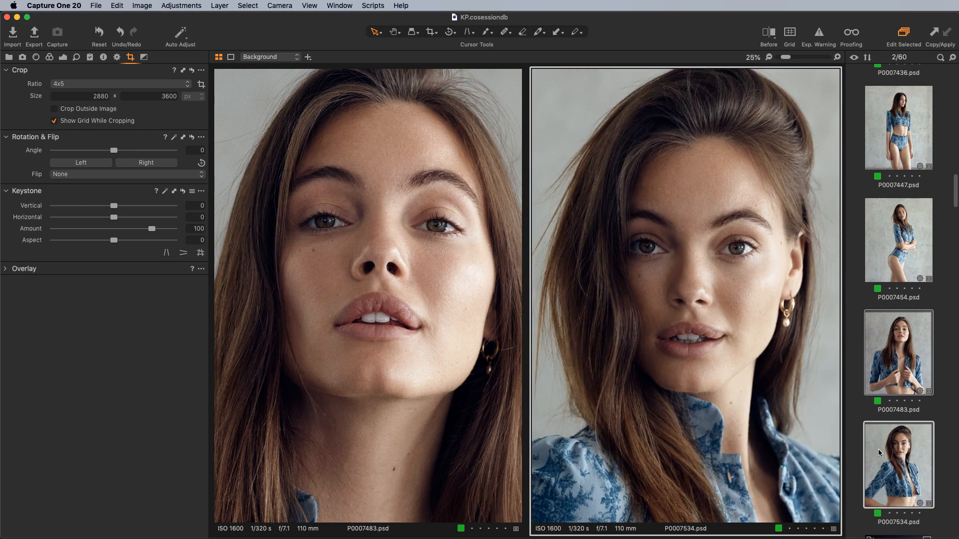
click(894, 465)
key(super+minus)
key(super+minus)
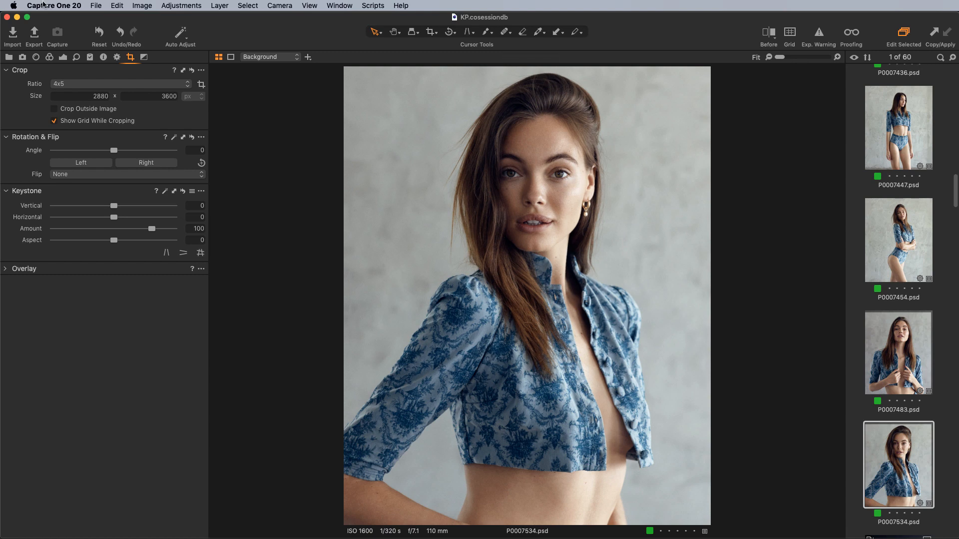
Open the Selects album and view raw images P0007483 and P0007454, extending the selection to P0007431.
click(9, 57)
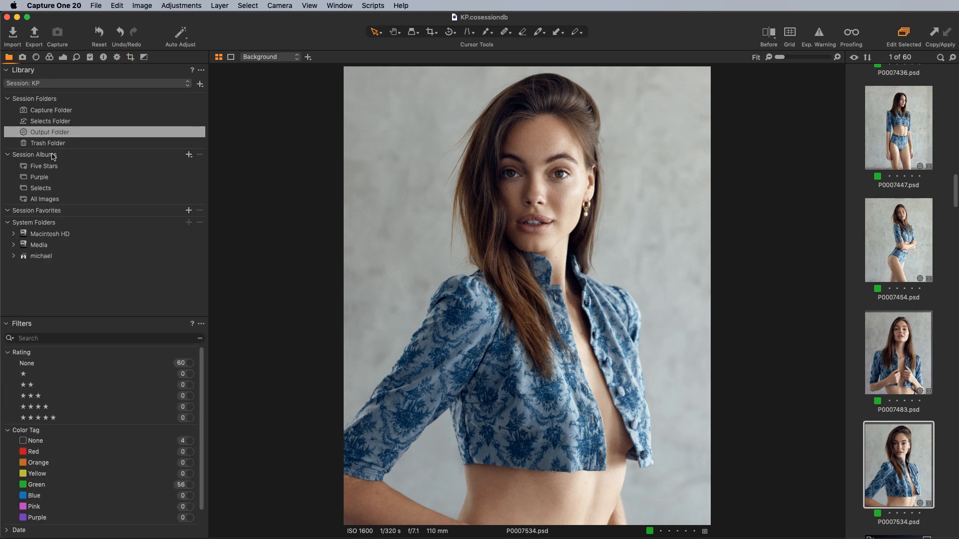
click(46, 189)
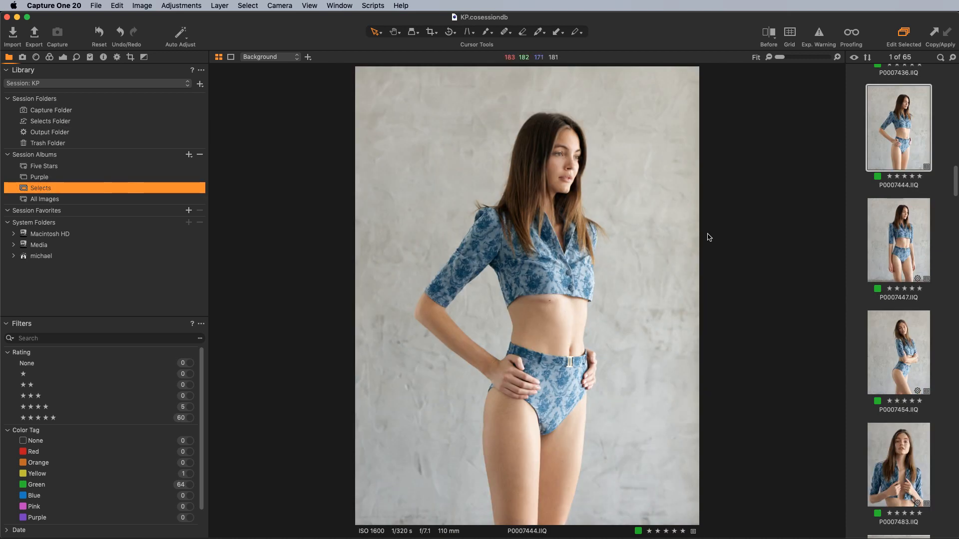
click(888, 427)
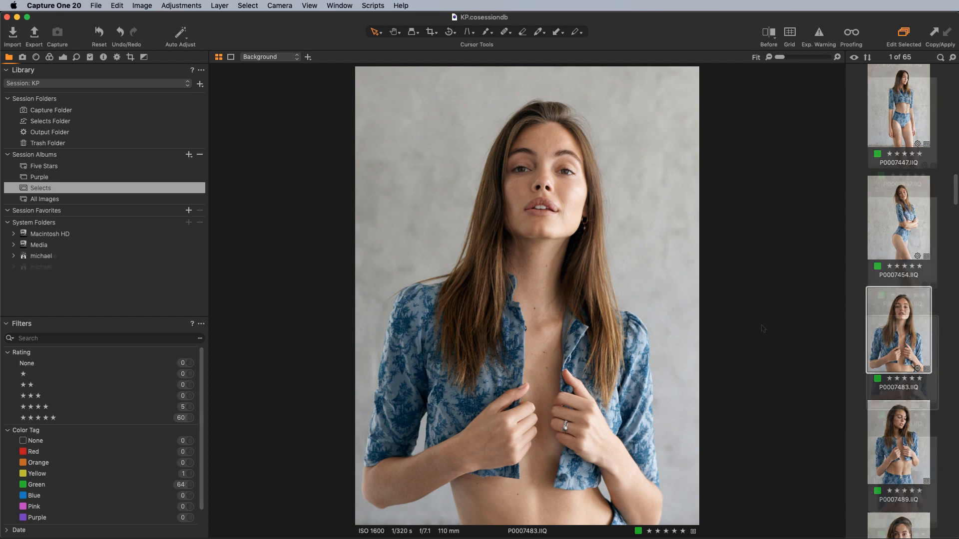
click(903, 265)
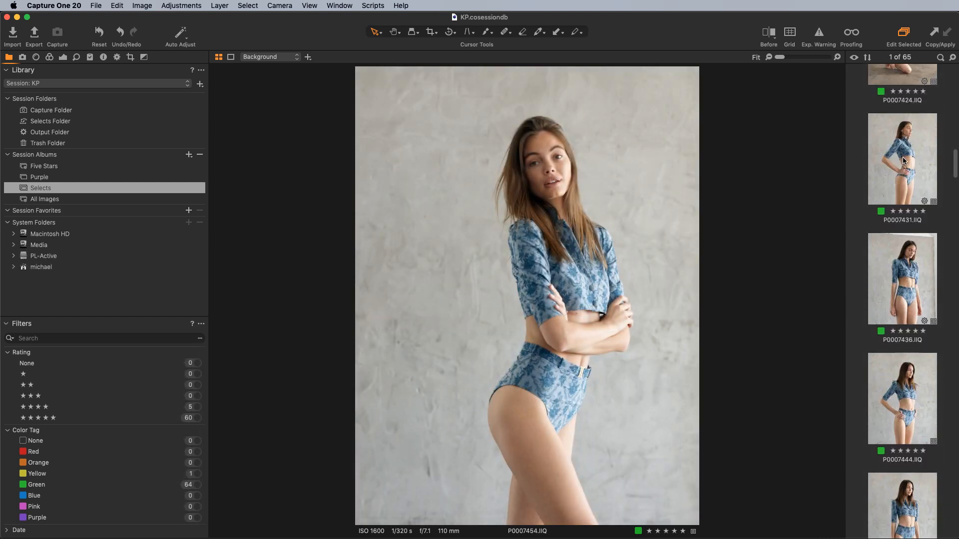
shift+click(903, 151)
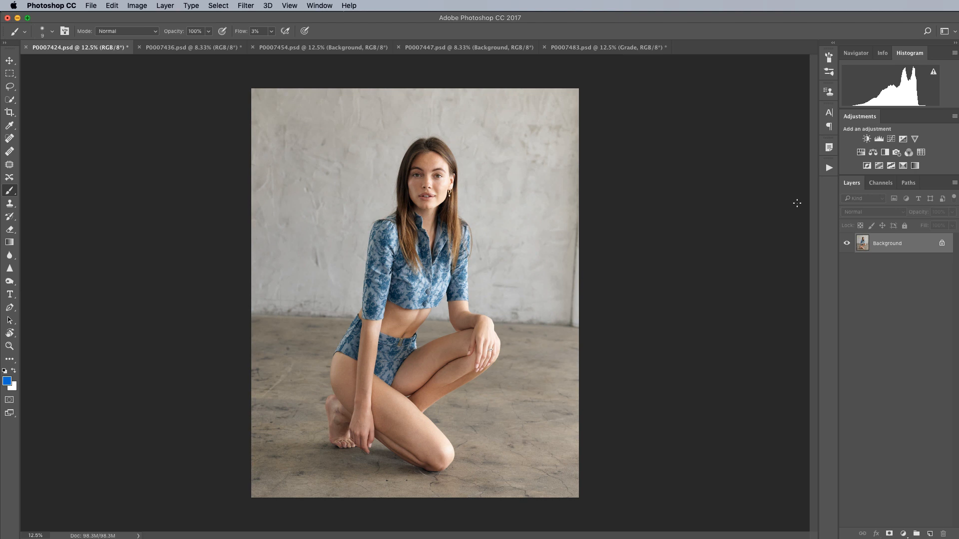
Switch to Photoshop and run the RA - Full Stack action on P0007424.psd.
click(828, 171)
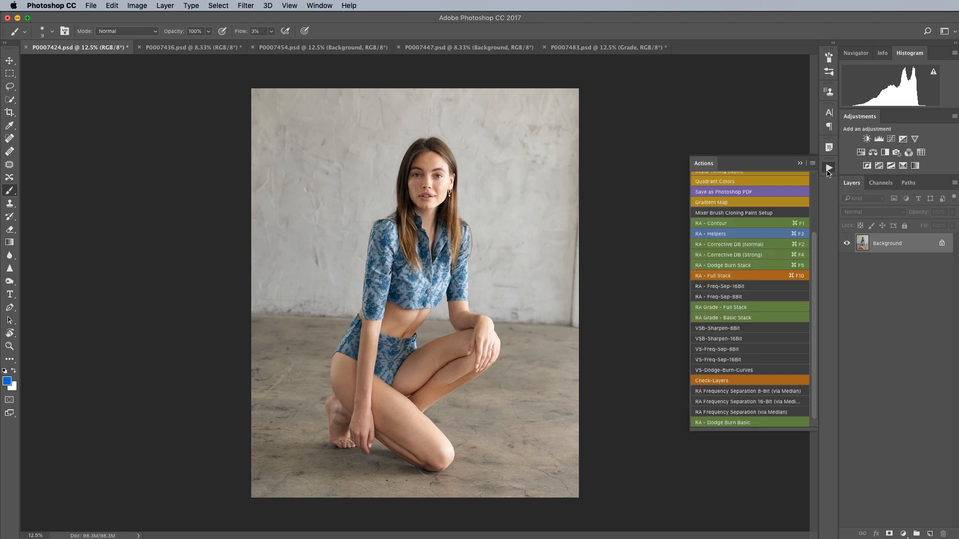
click(725, 278)
click(800, 165)
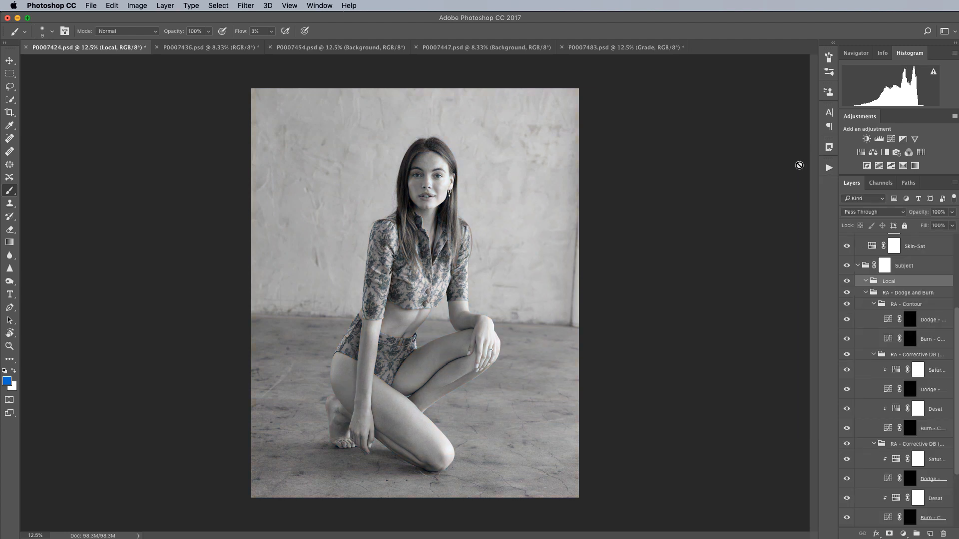
Review the layer stack, select the BG group, and collapse the RA - Dodge and Burn, Subject and Grade groups.
scroll(883, 327, down, 5)
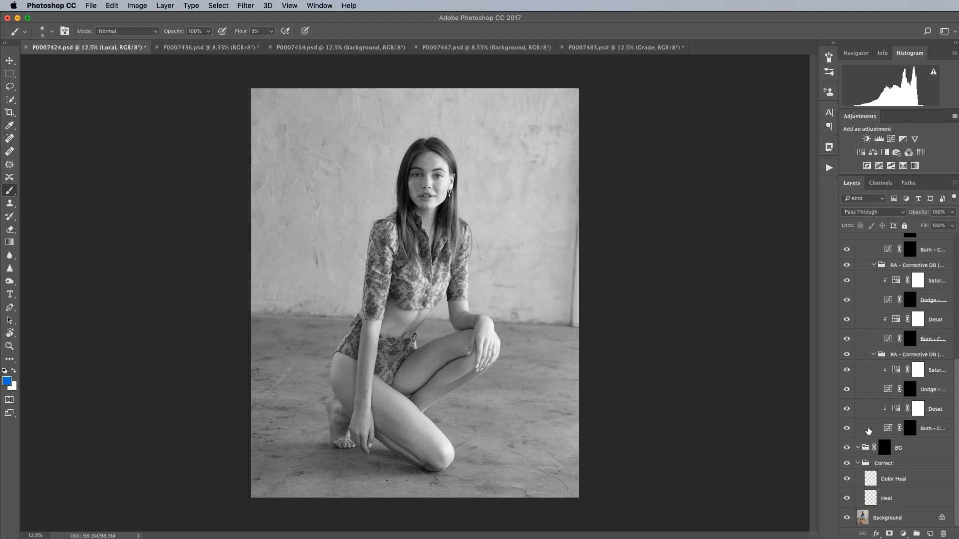
click(909, 452)
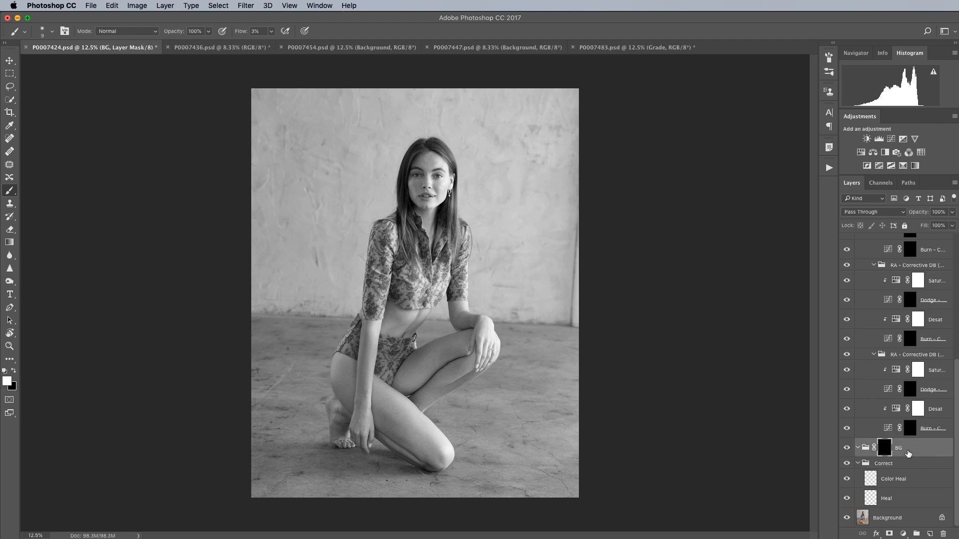
scroll(912, 499, up, 5)
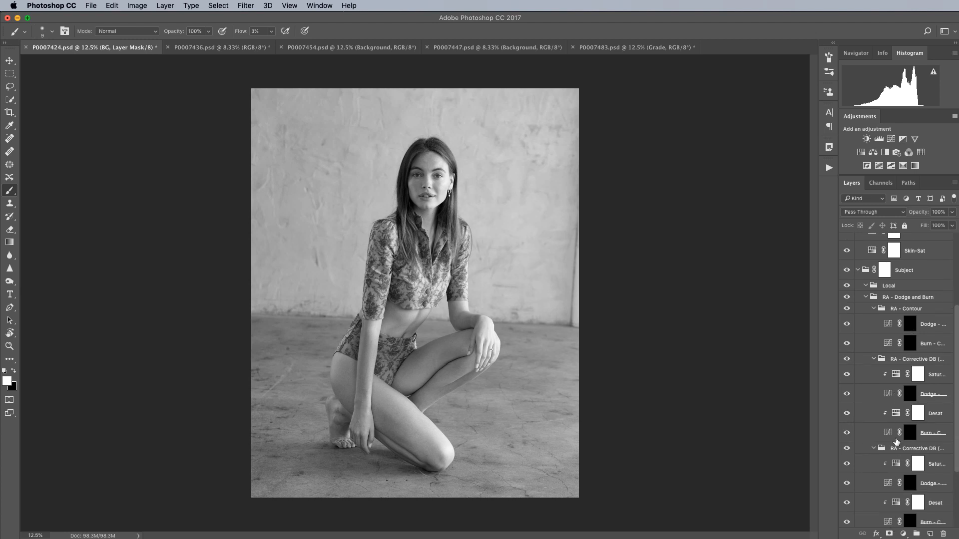
click(865, 297)
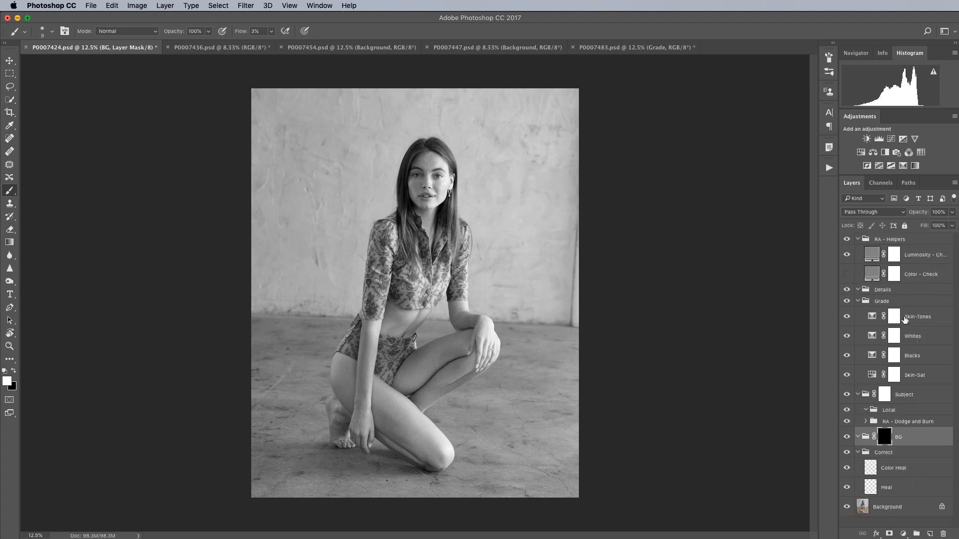
click(858, 394)
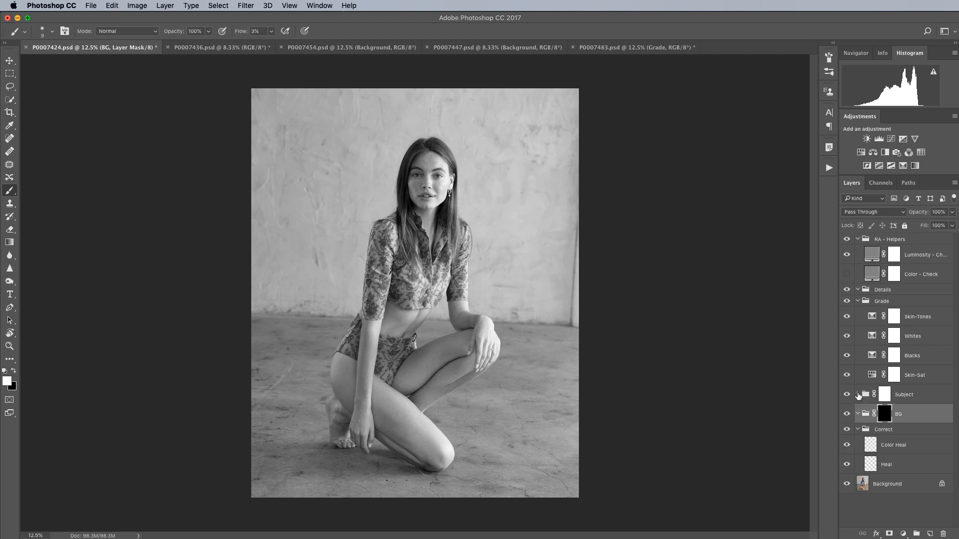
click(858, 301)
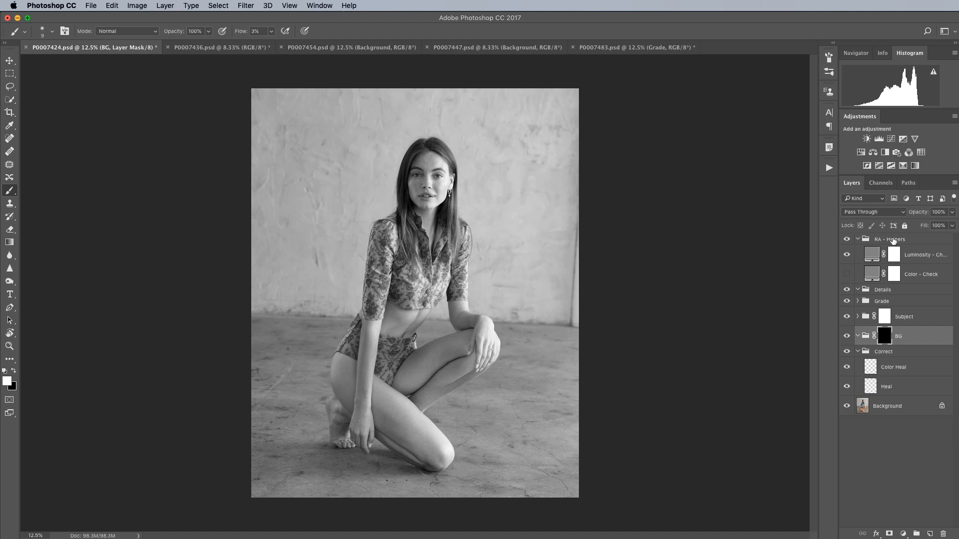
Hide the RA - Helpers group and collapse both it and the Correct group.
click(857, 239)
click(847, 239)
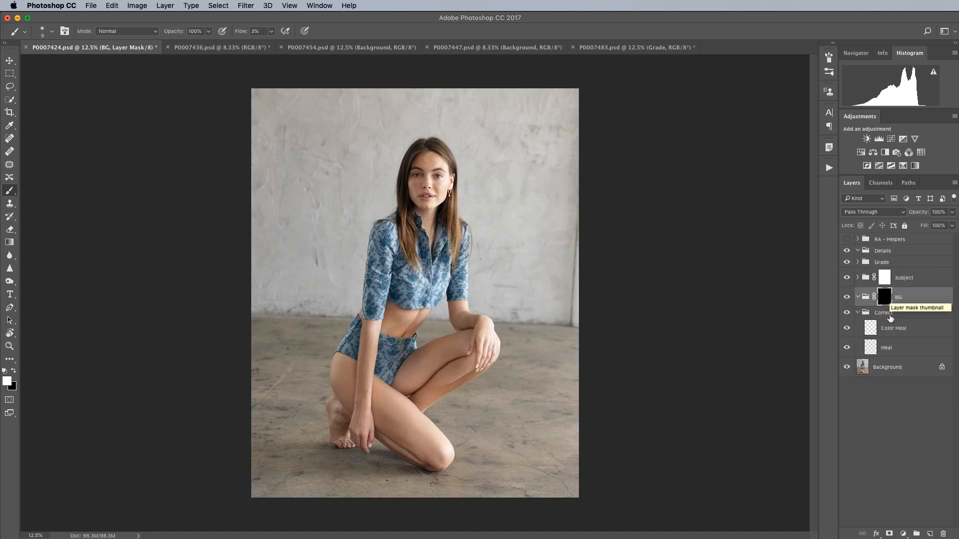
click(859, 313)
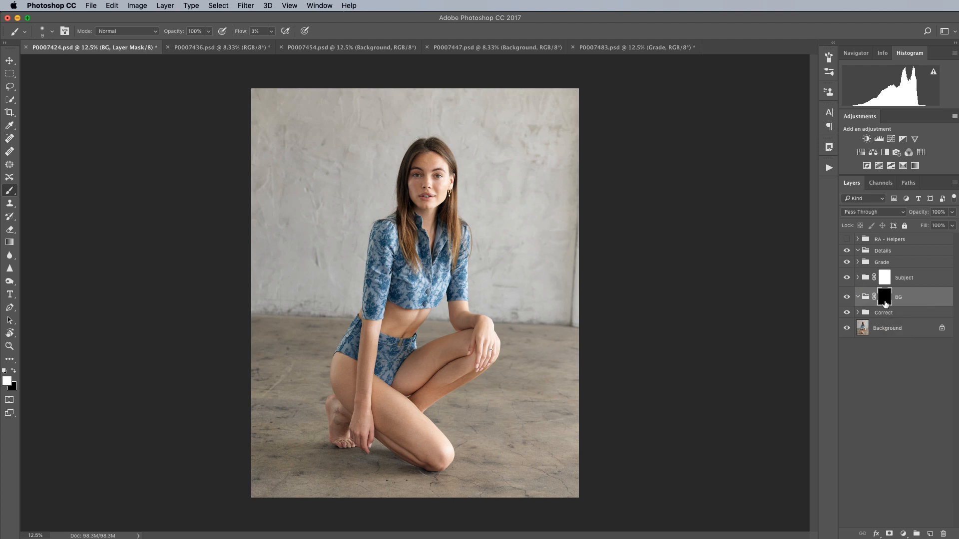
Delete the BG group and undo the deletion.
key(BackSpace)
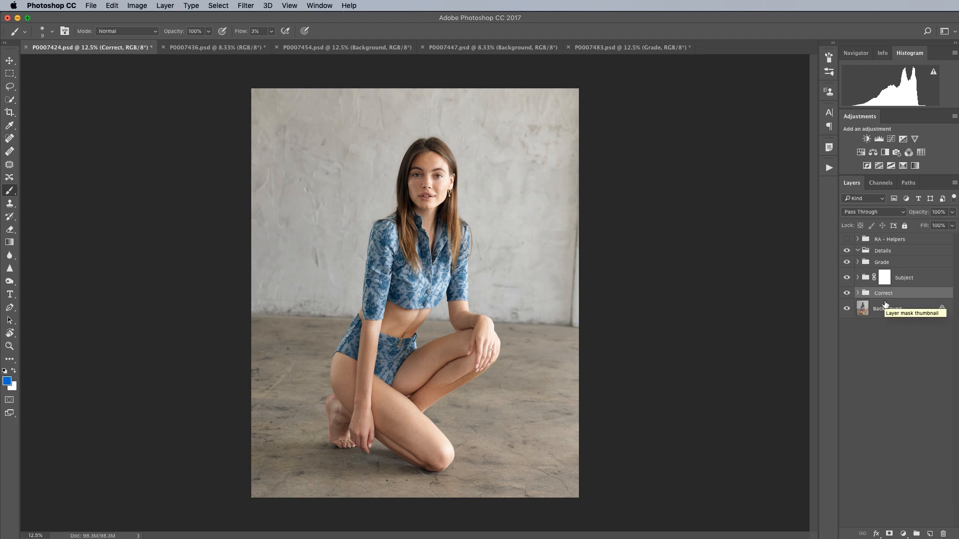
key(super+z)
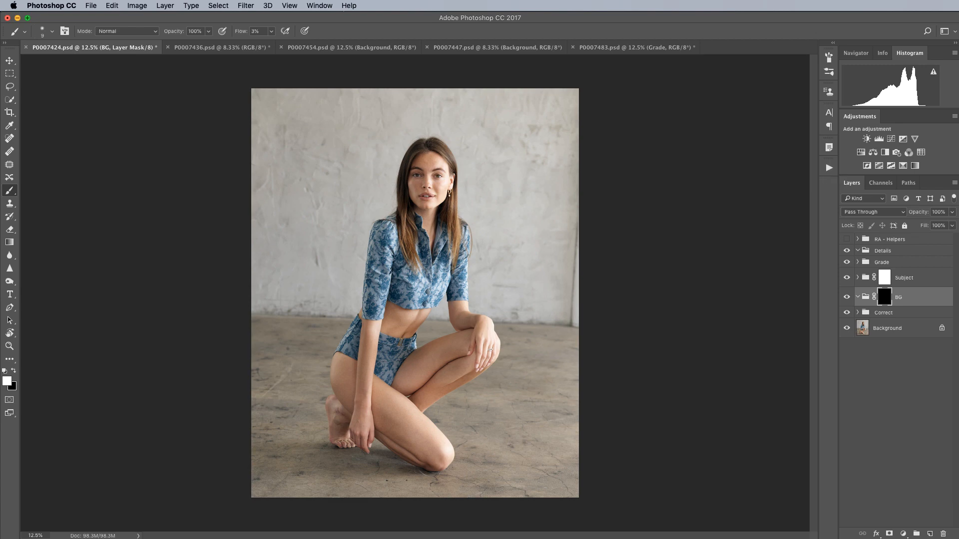
Switch to Capture One and run the Dodge and Burn Helper script, inserting All D&B layers into the selected image P0007436.
key(super+Tab)
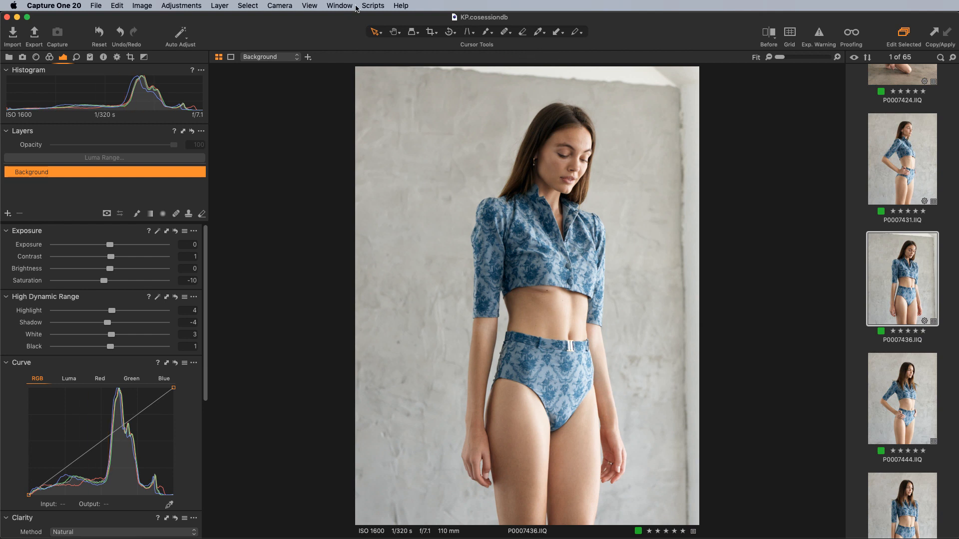
click(374, 6)
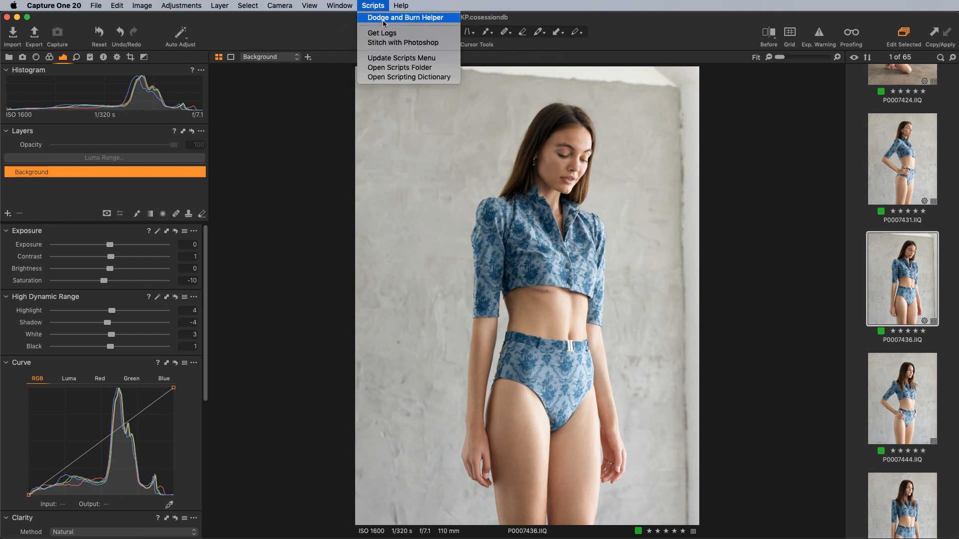
click(384, 19)
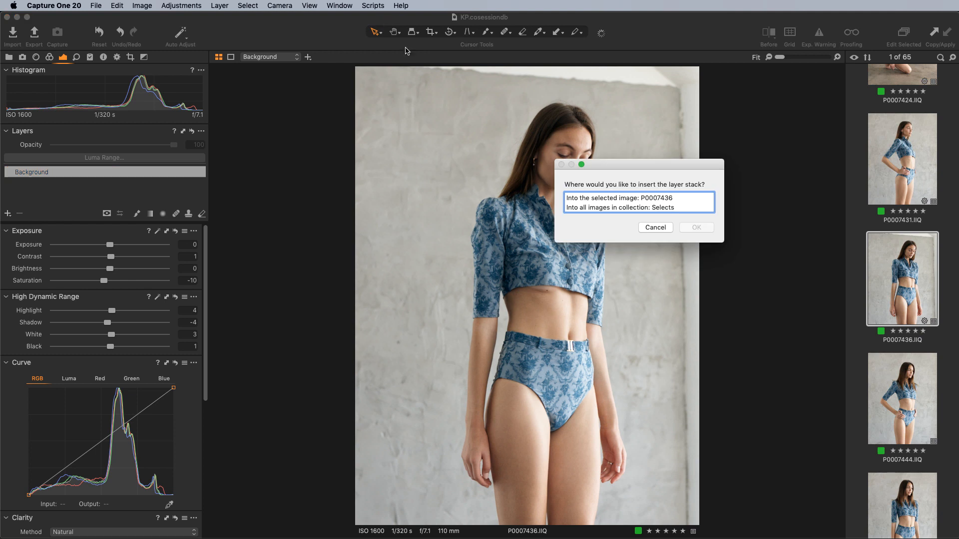
click(605, 199)
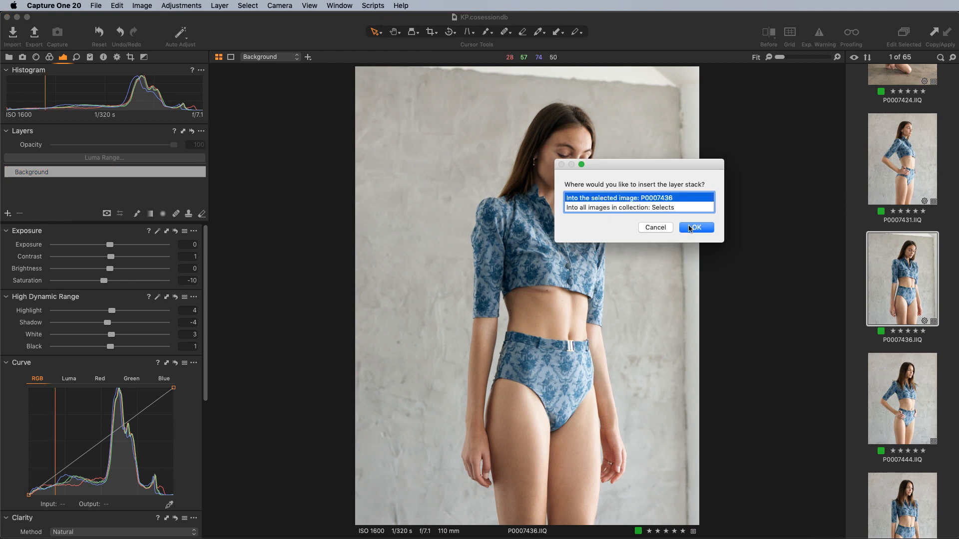
click(690, 227)
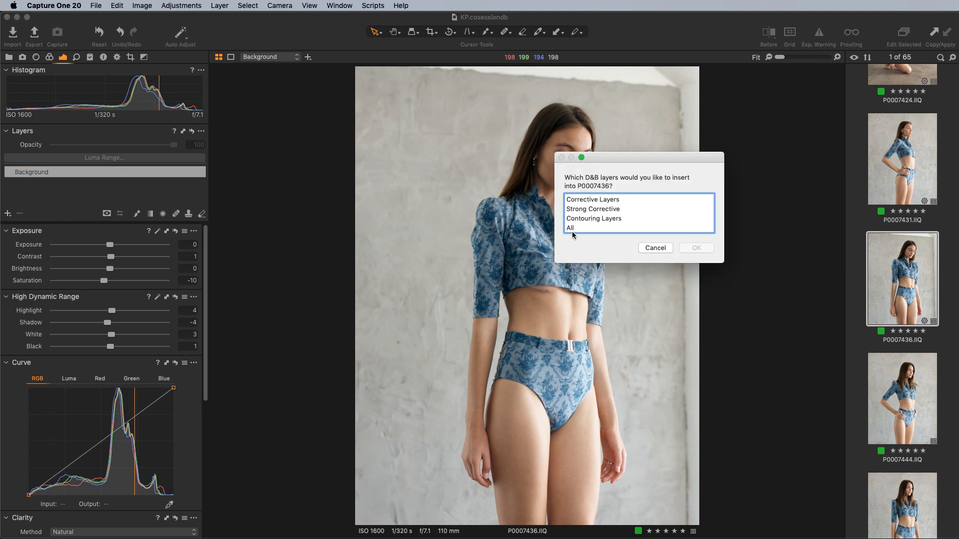
click(572, 229)
click(693, 247)
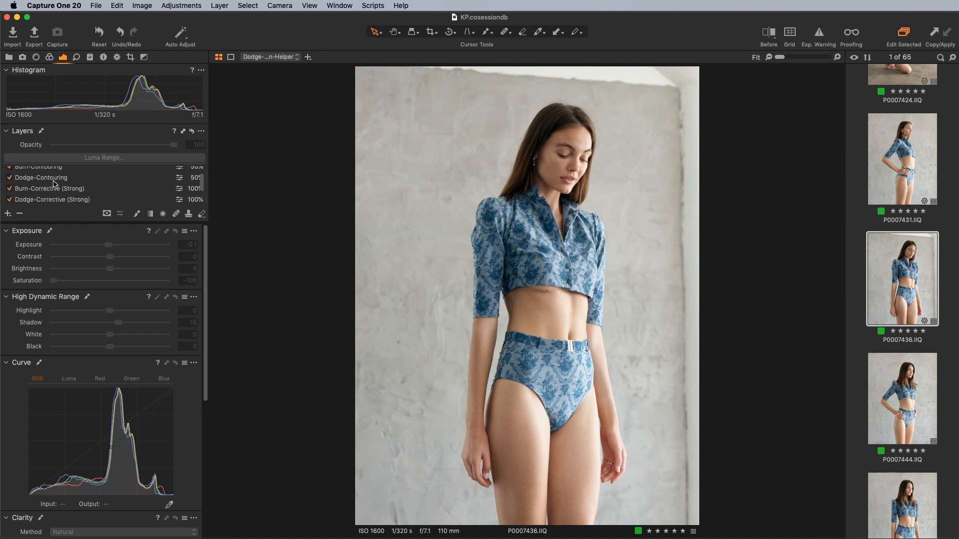
scroll(54, 185, down, 5)
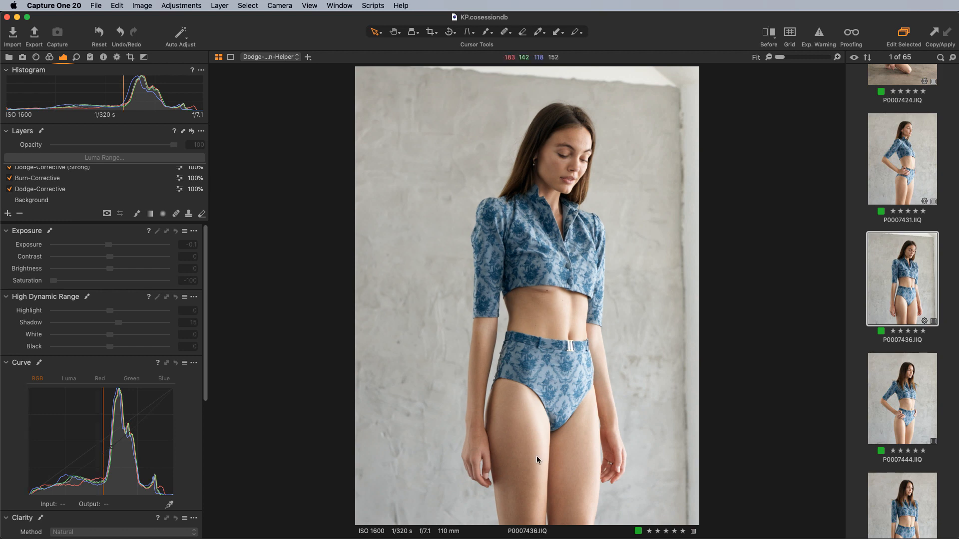
Return to Photoshop, view the P0007436.psd document and its layer groups, and go back to P0007424.psd.
click(17, 17)
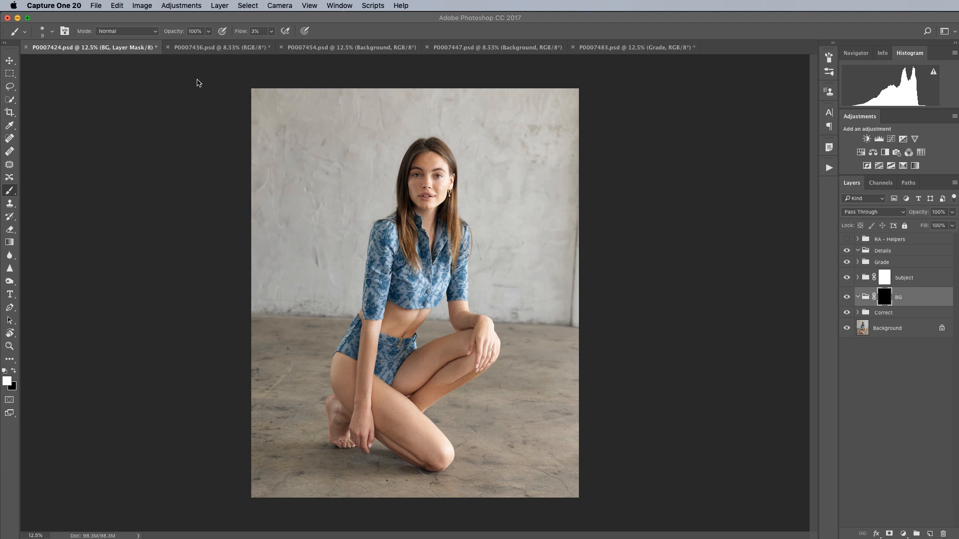
click(207, 51)
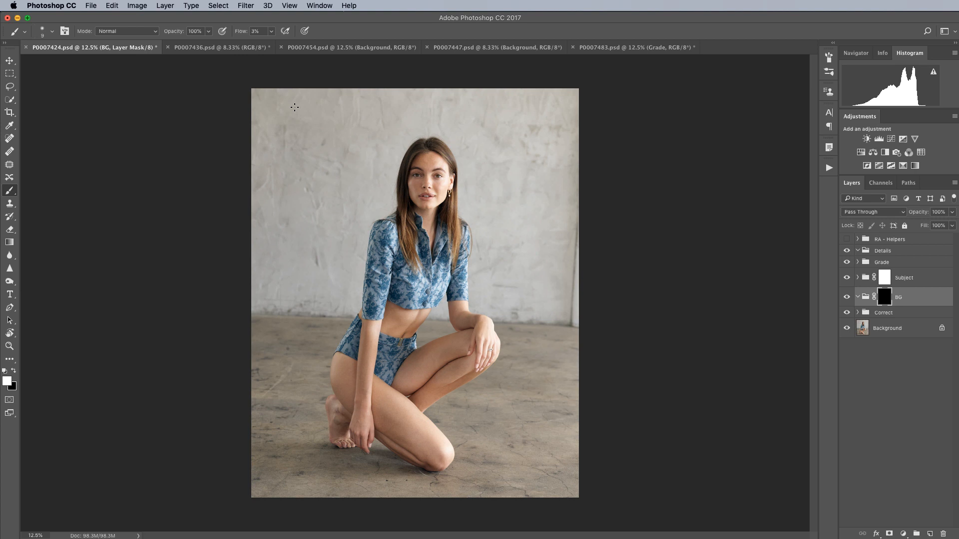
click(222, 48)
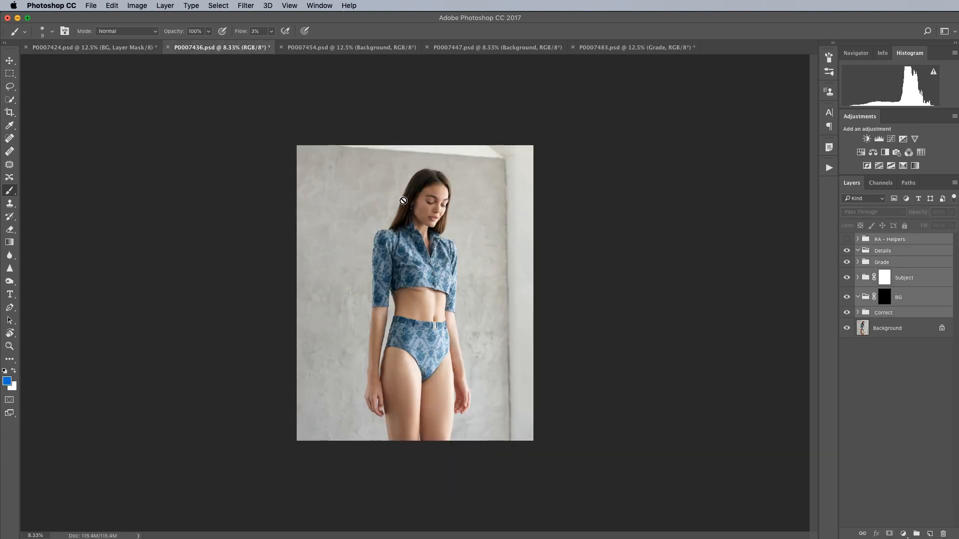
click(124, 50)
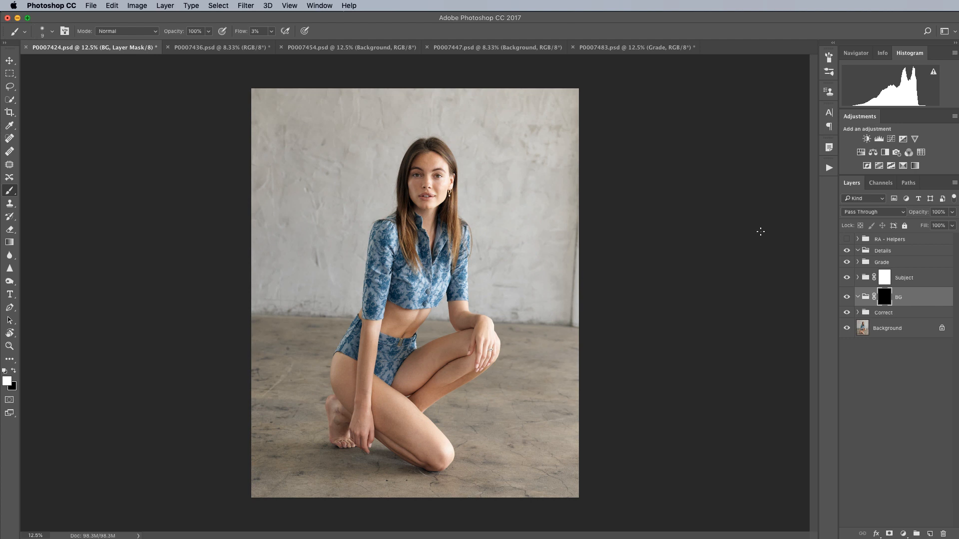
Select the Grade group in P0007424.psd, look at P0007436.psd for comparison, and expand the Grade group.
click(894, 266)
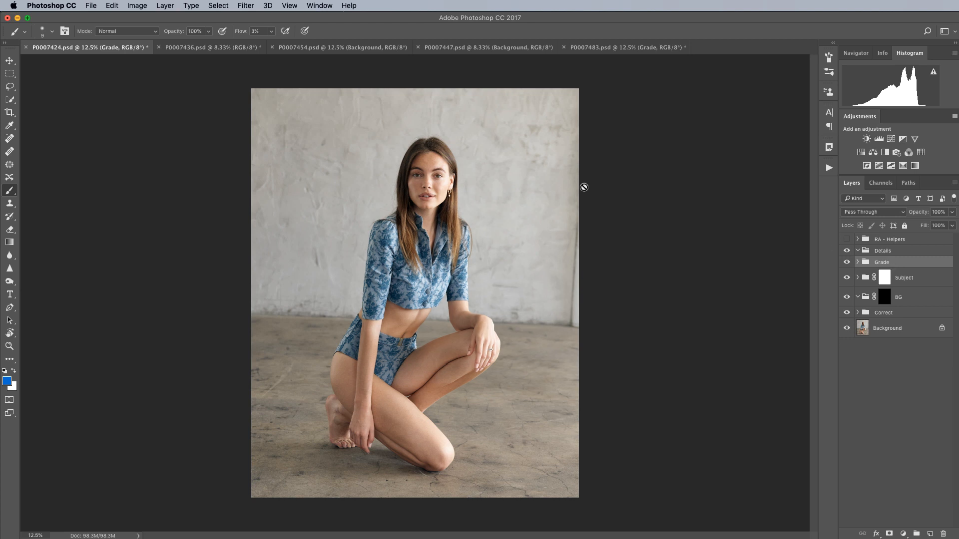
click(189, 49)
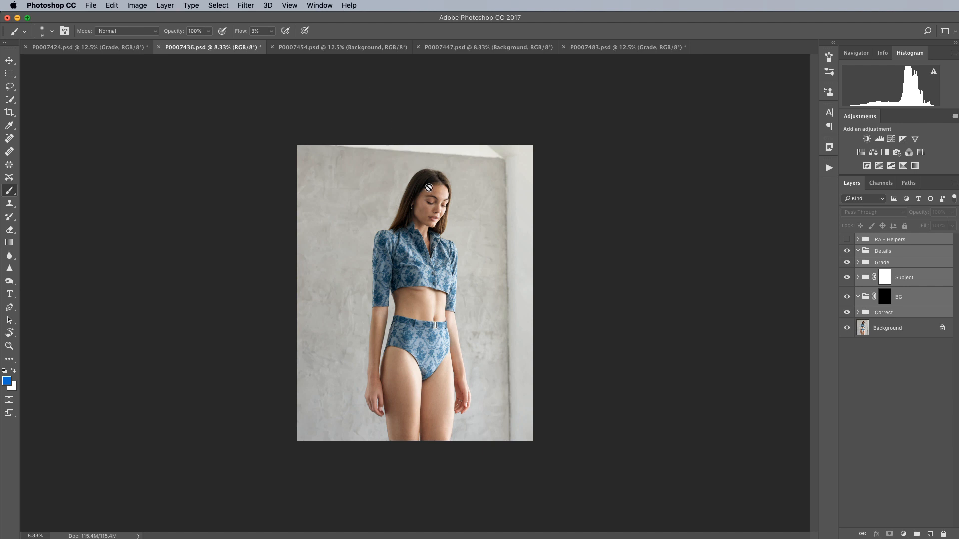
click(128, 48)
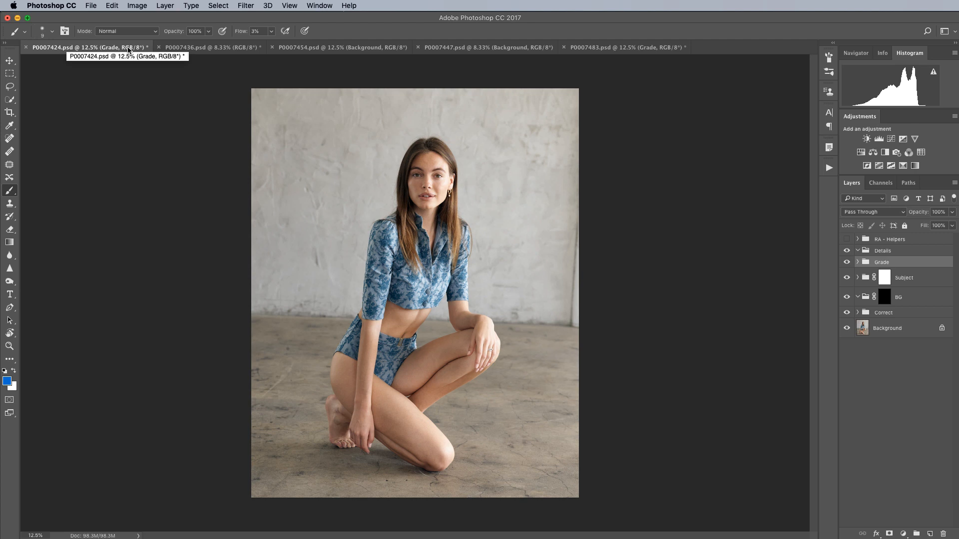
click(857, 263)
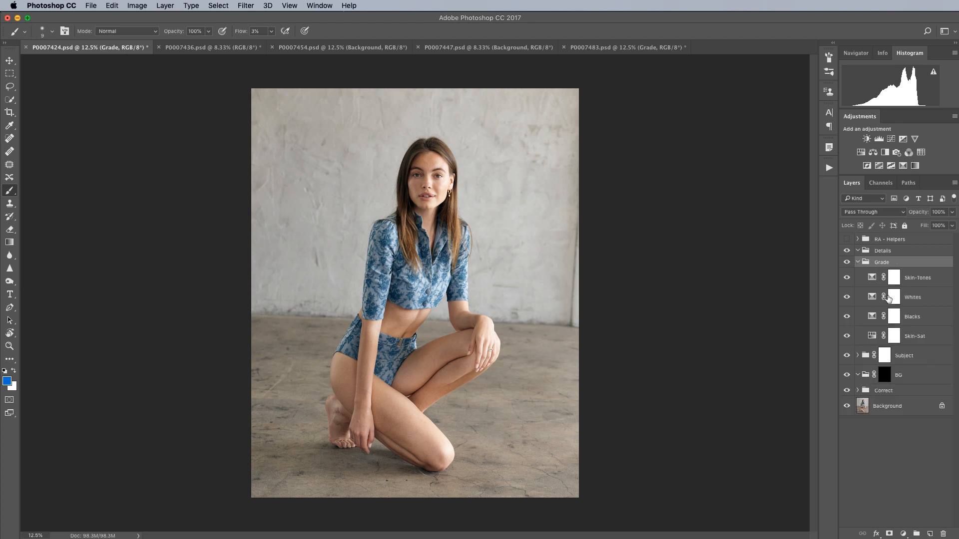
Collapse the Grade group in P0007424.psd and delete the Grade group from P0007436.psd.
click(858, 262)
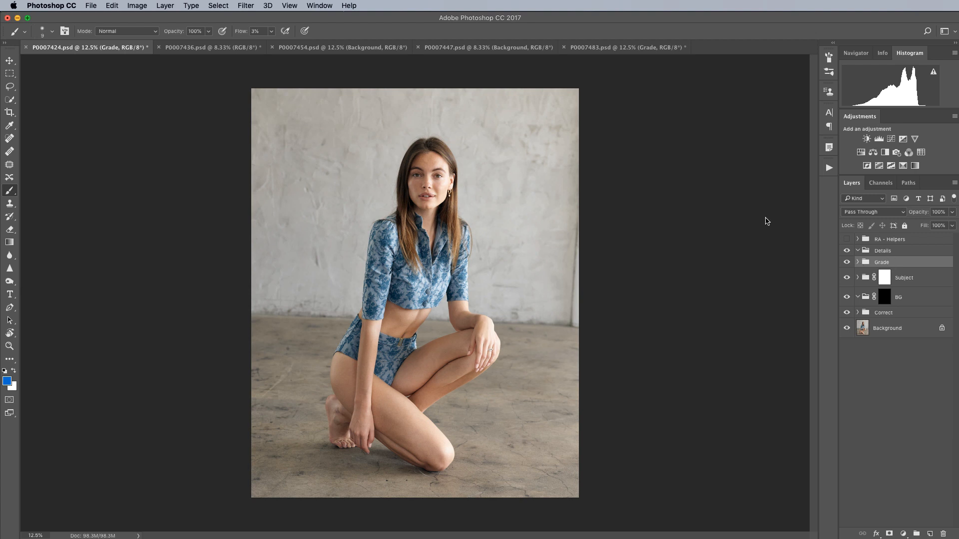
click(216, 48)
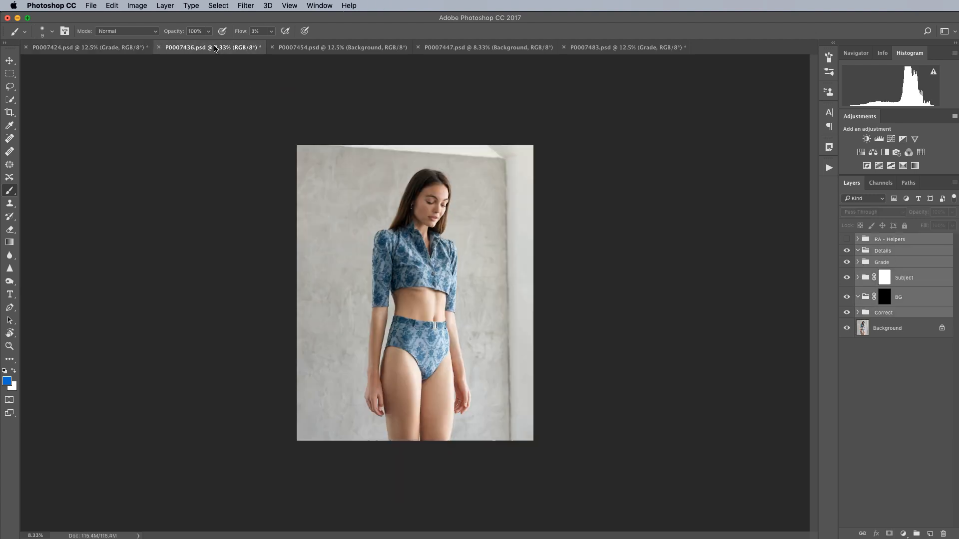
click(895, 262)
click(885, 278)
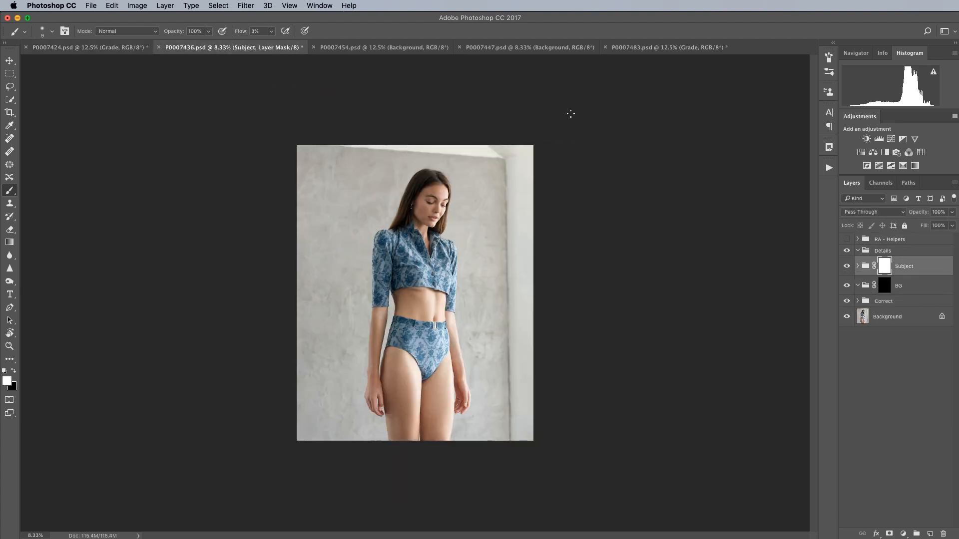
Set the Skin-Sat layer's Saturation to -14 in the Grade group of P0007424.psd.
click(116, 50)
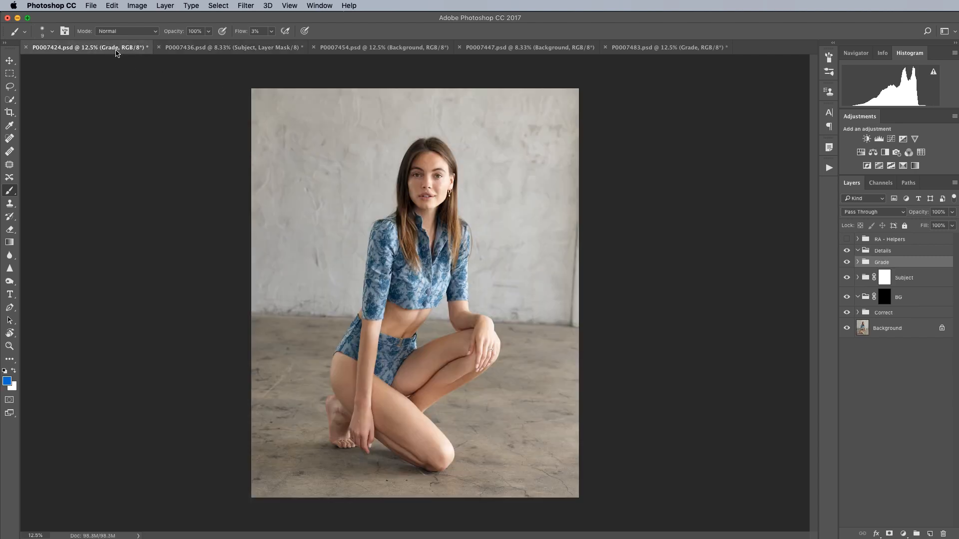
click(858, 263)
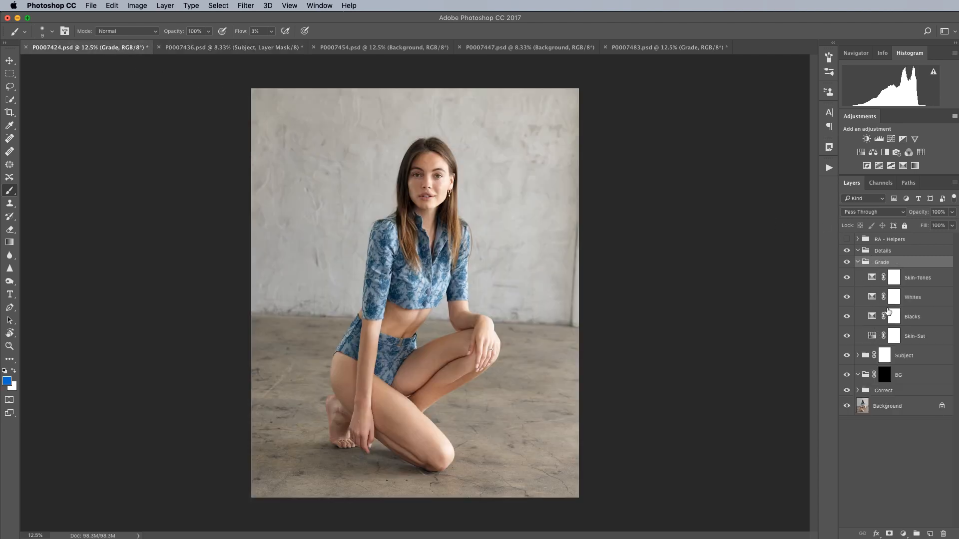
double_click(872, 337)
drag(543, 253, 530, 256)
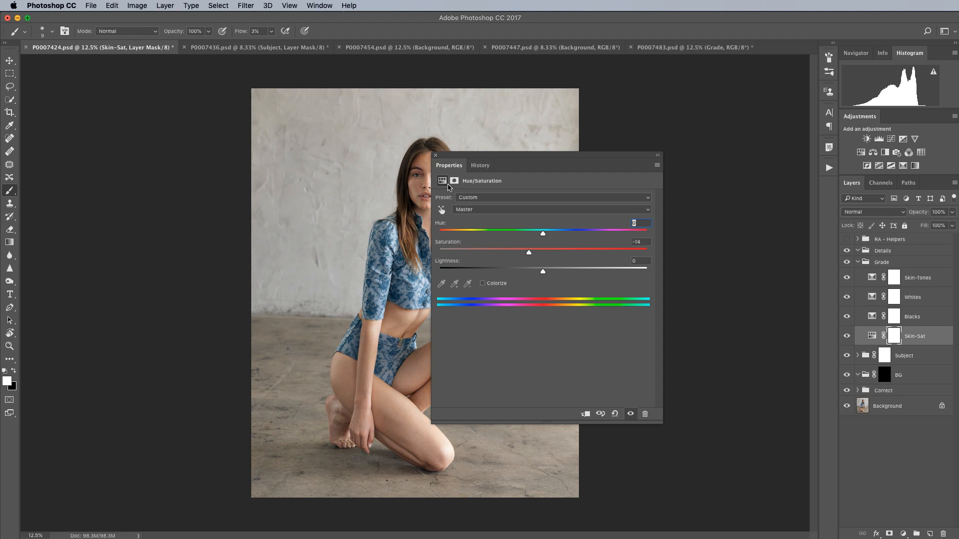
click(435, 156)
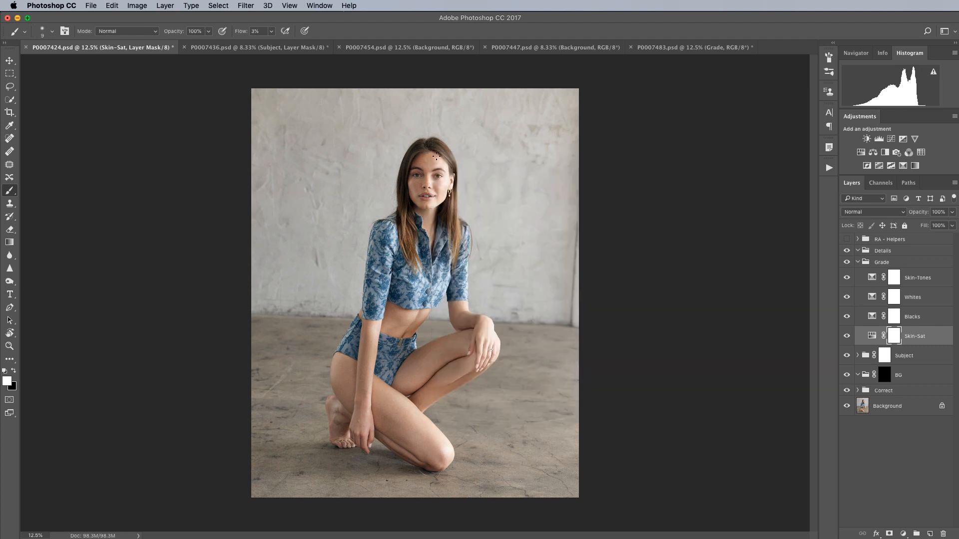
Lower Yellow in the Blacks range of the Blacks layer's Selective Color adjustment and collapse the Grade group.
double_click(873, 317)
click(517, 210)
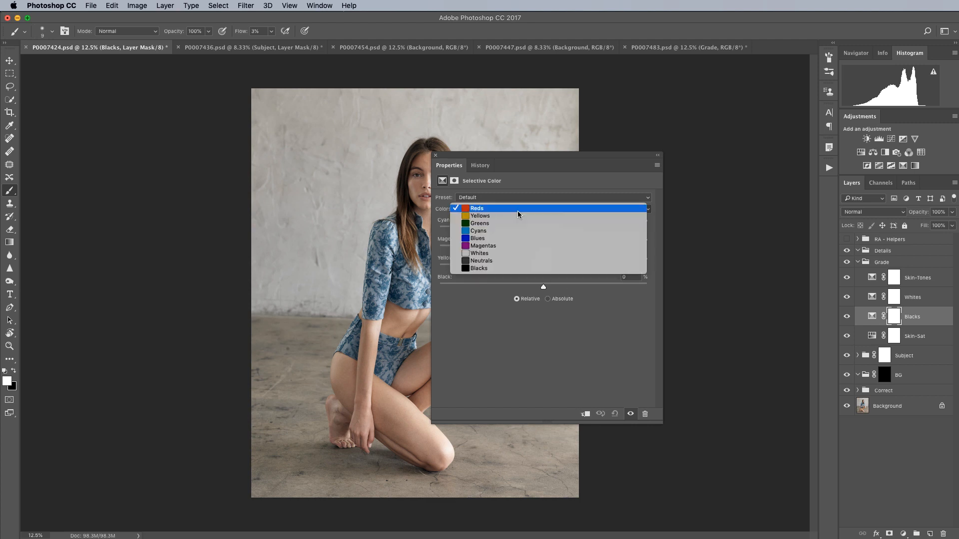
click(517, 269)
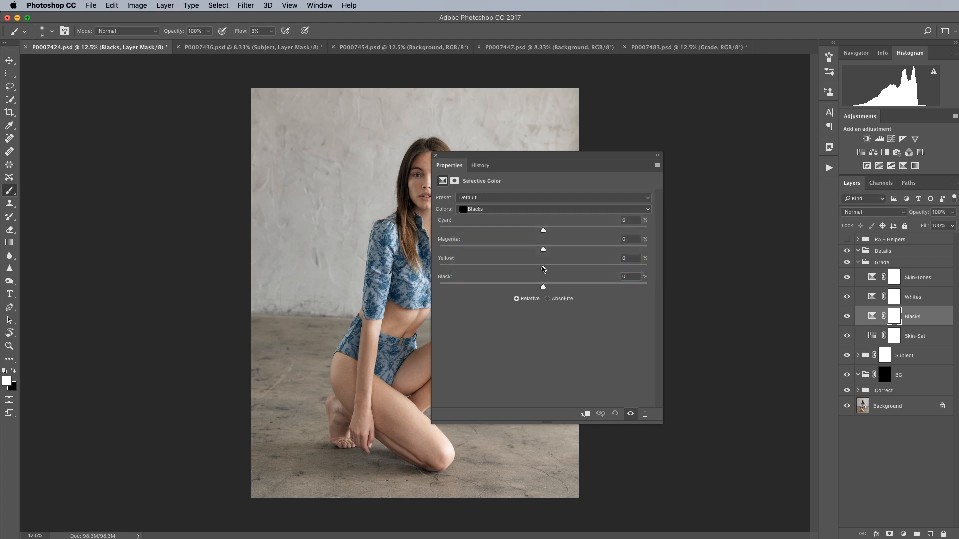
drag(543, 268, 530, 269)
click(435, 155)
click(857, 262)
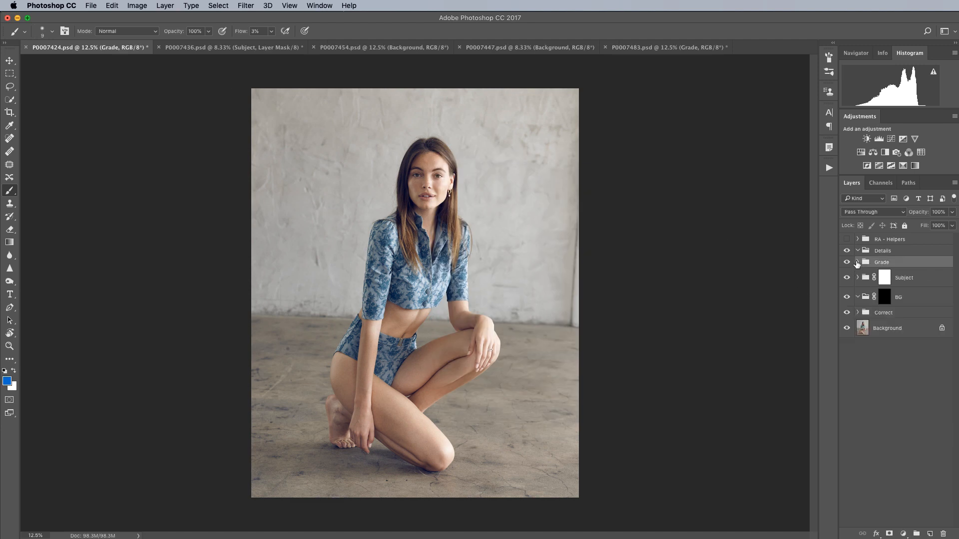
Duplicate the Grade group from P0007424.psd into P0007436.psd and switch to that document.
right_click(895, 264)
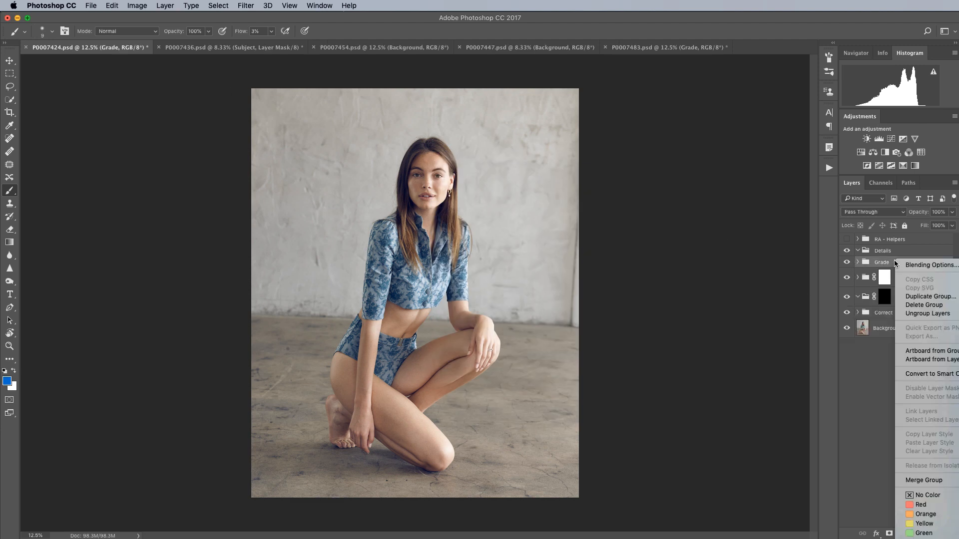
click(923, 297)
click(417, 244)
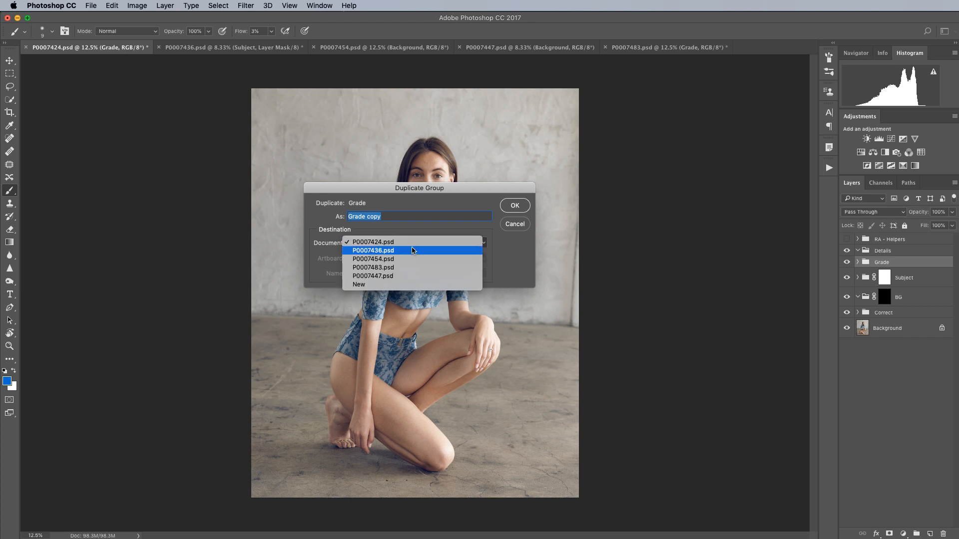
click(415, 252)
click(513, 205)
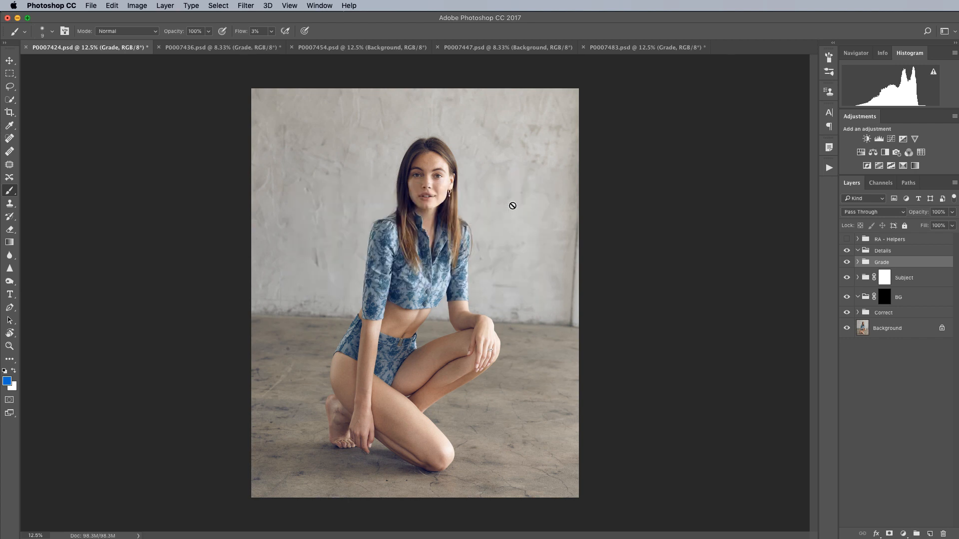
click(220, 47)
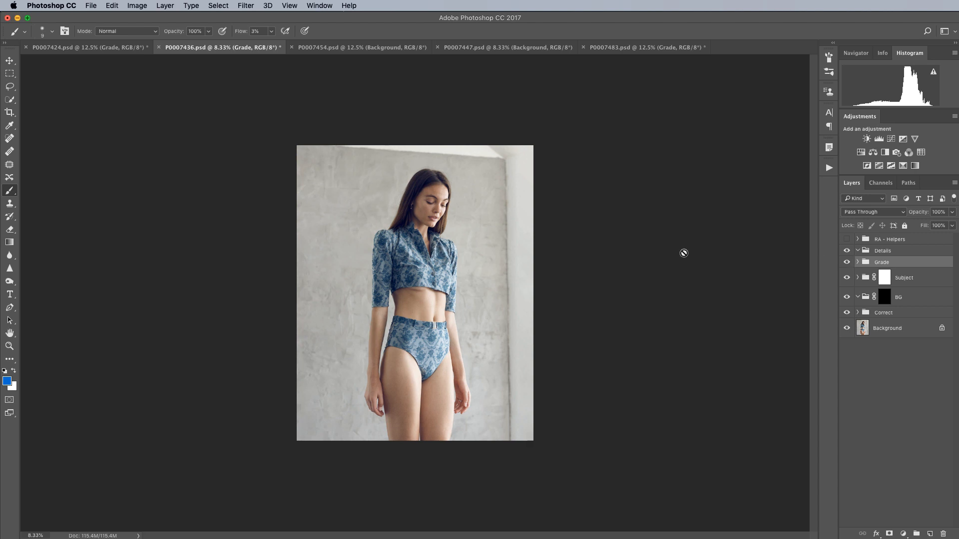
Examine the blending options of the Blacks layer in P0007436.psd's Grade group and cancel them.
click(857, 262)
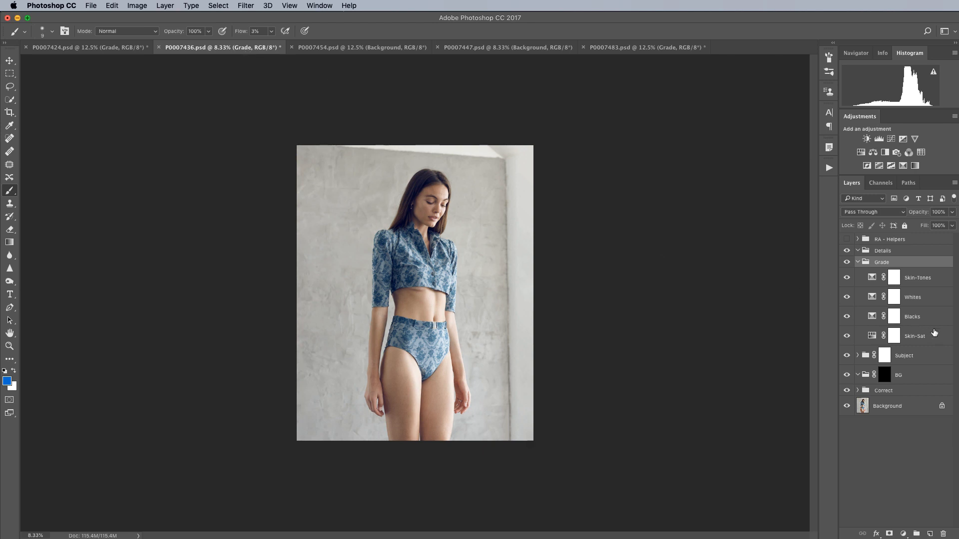
double_click(923, 321)
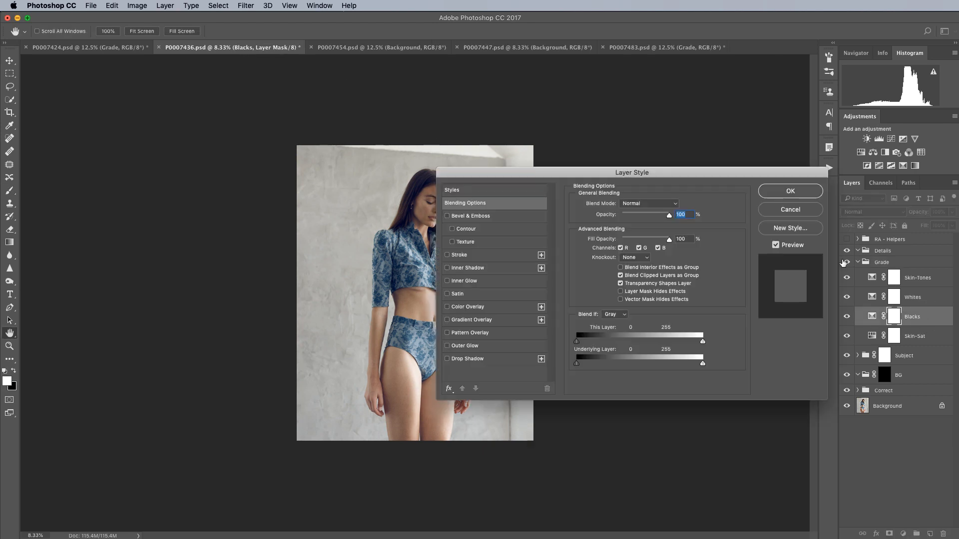
mouse_move(578, 365)
mouse_down()
mouse_move(643, 367)
mouse_move(635, 378)
mouse_move(594, 379)
mouse_move(604, 371)
mouse_move(566, 363)
mouse_up()
click(793, 211)
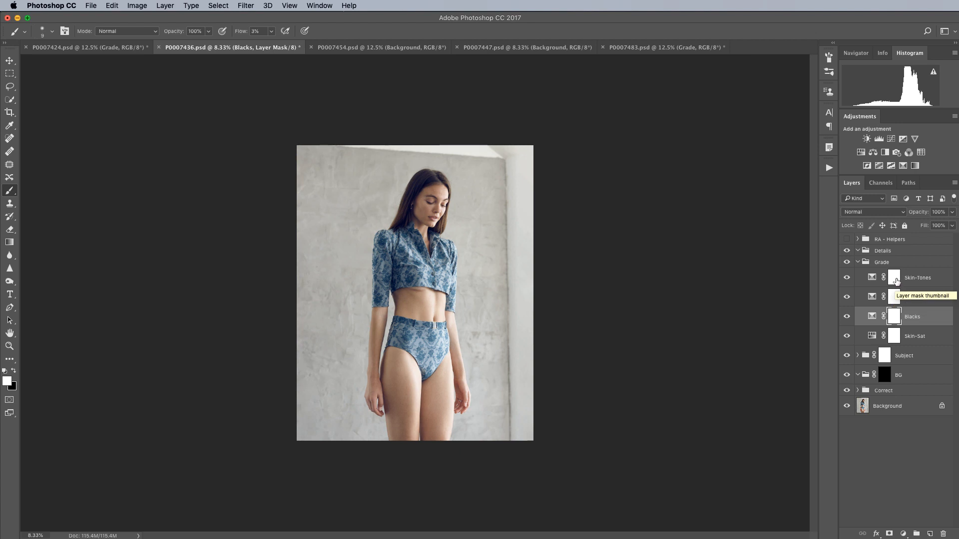
click(858, 262)
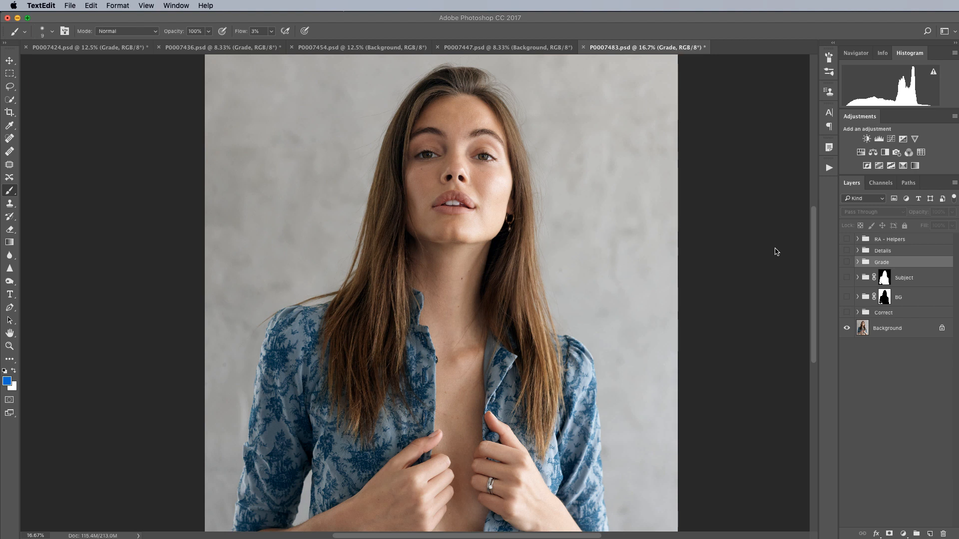
Examine the skin on the model's face and forehead in P0007483.psd at 100% and return to the whole image.
click(778, 360)
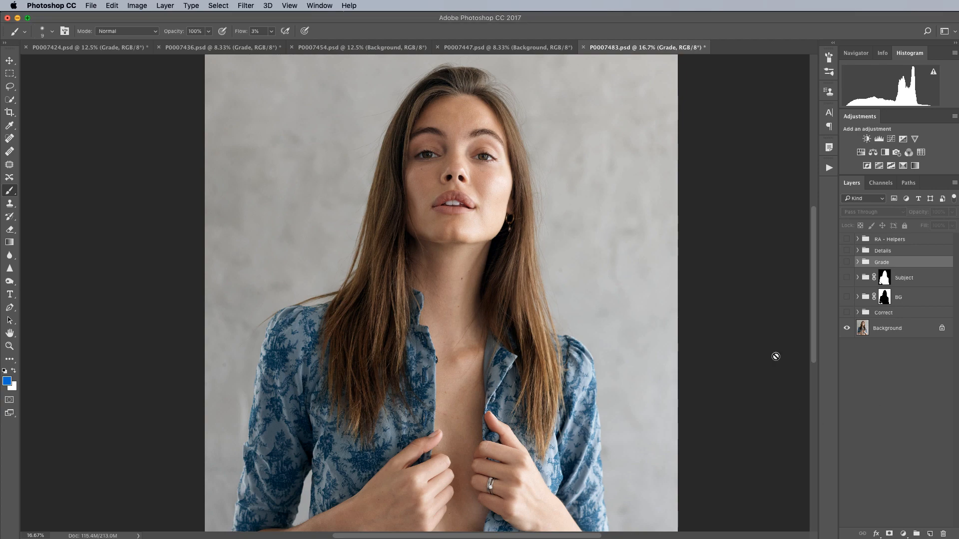
key(super+plus)
key(super+plus)
key(super+plus)
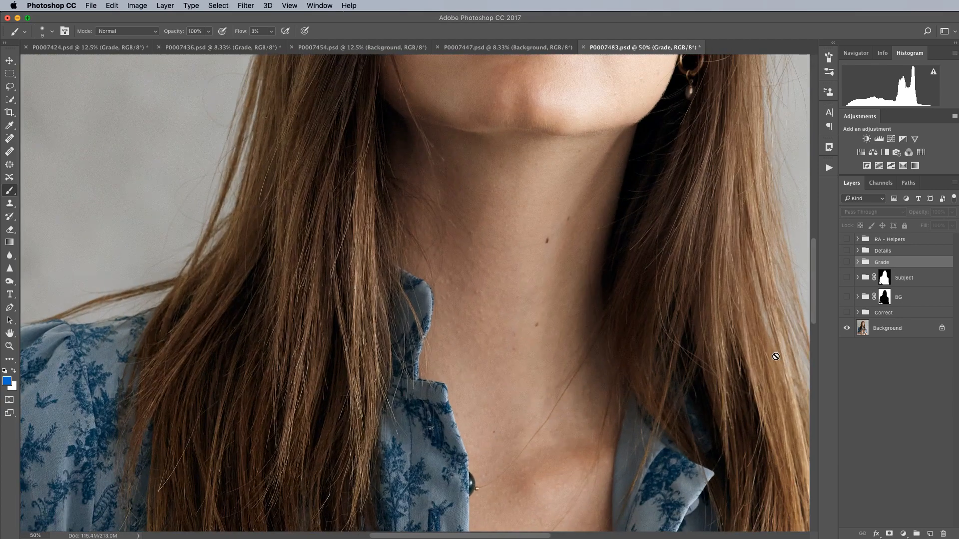
key(super+minus)
drag(640, 183, 620, 366)
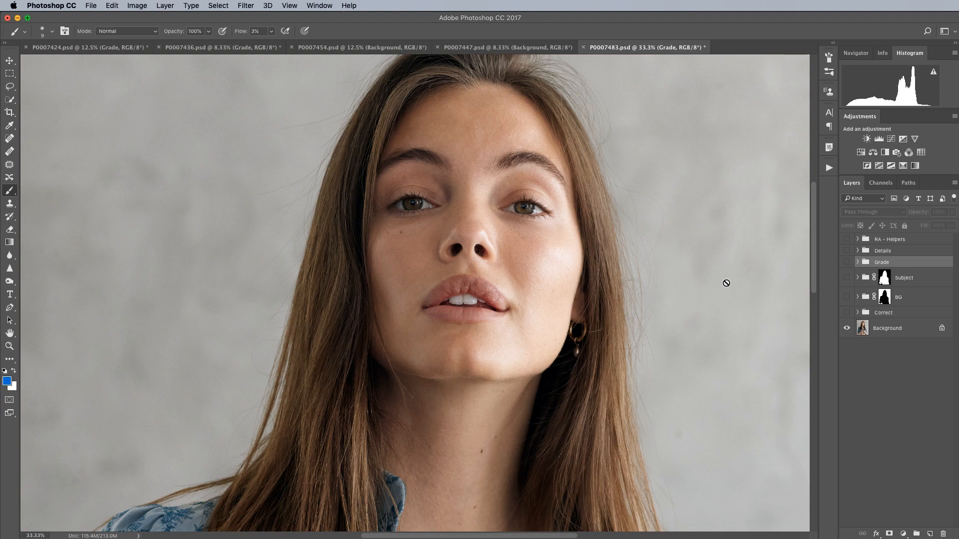
key(super+equal)
key(super+equal)
key(super+equal)
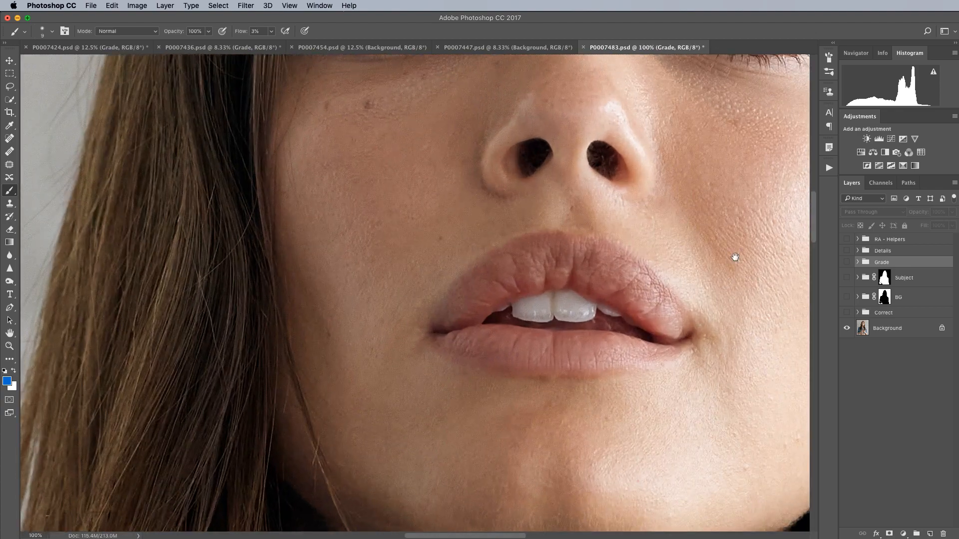
drag(734, 257, 652, 399)
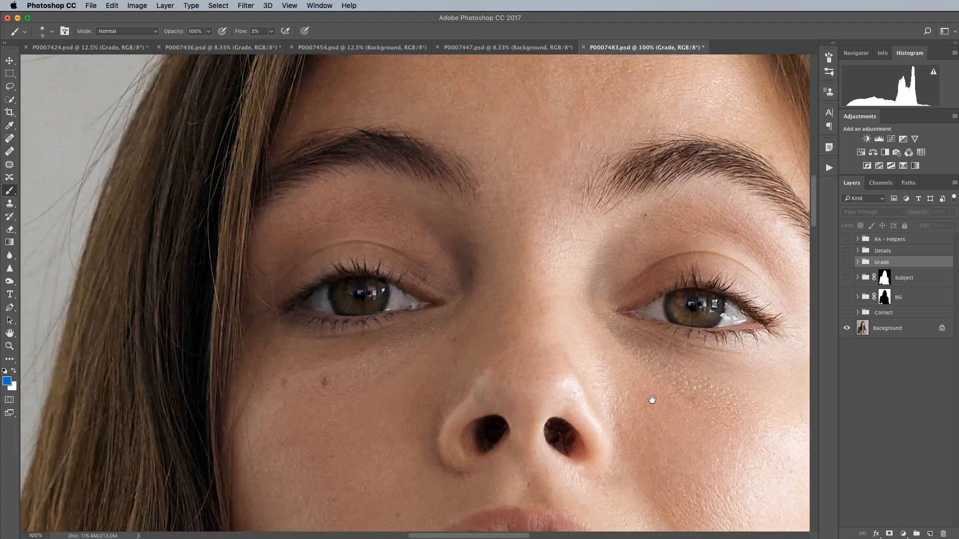
scroll(652, 400, up, 8)
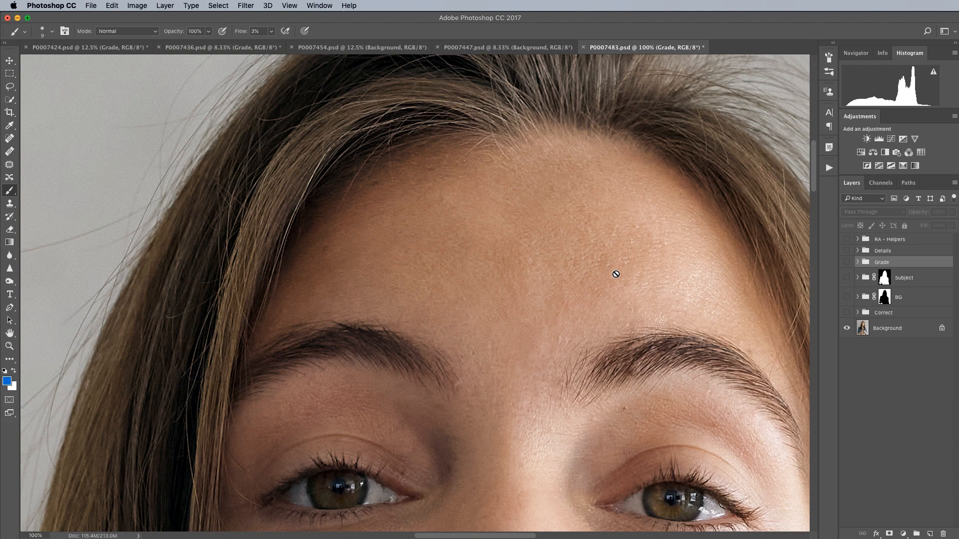
key(super+0)
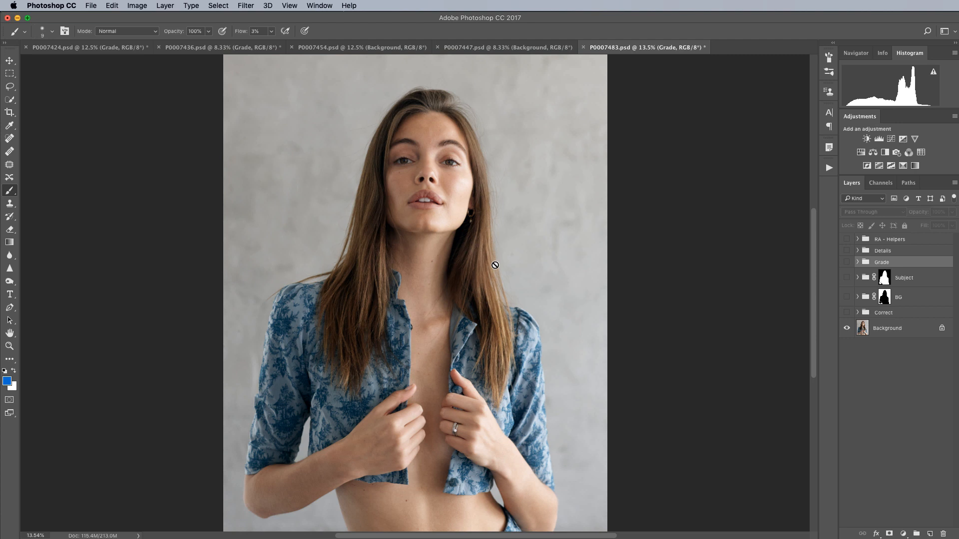
Look through the dodge and burn layers inside the Subject group of P0007483.psd.
click(885, 278)
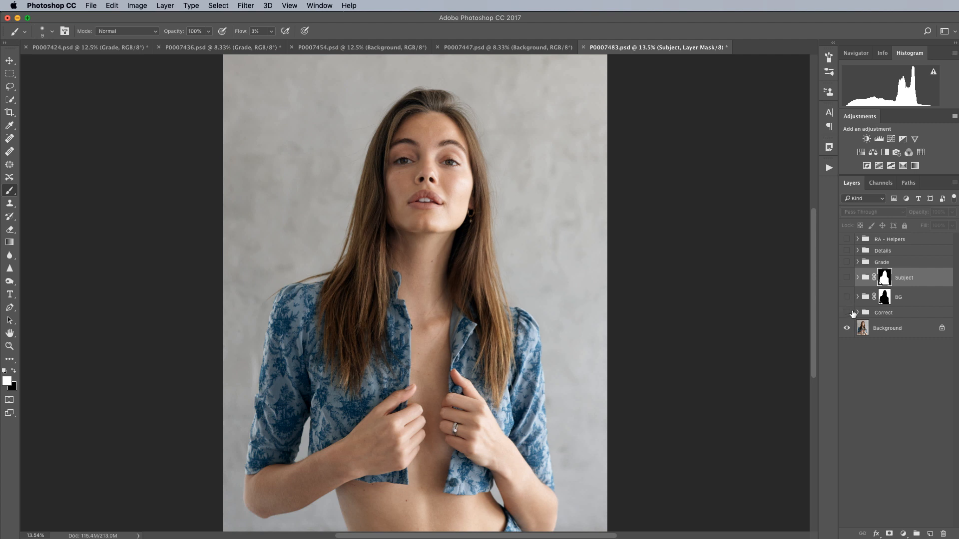
click(855, 278)
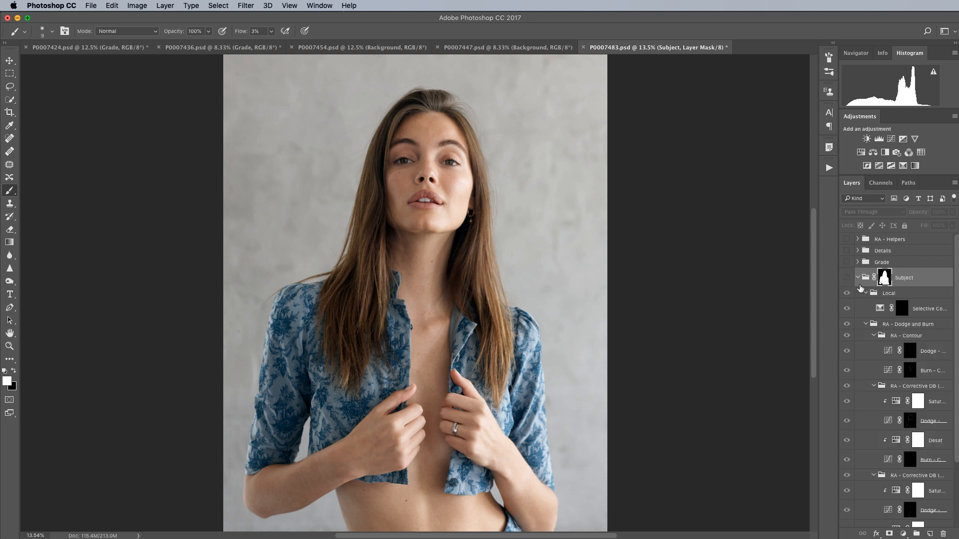
click(858, 278)
Show the RA - Helpers group and compare P0007483.psd with the Subject group shown and hidden.
click(846, 278)
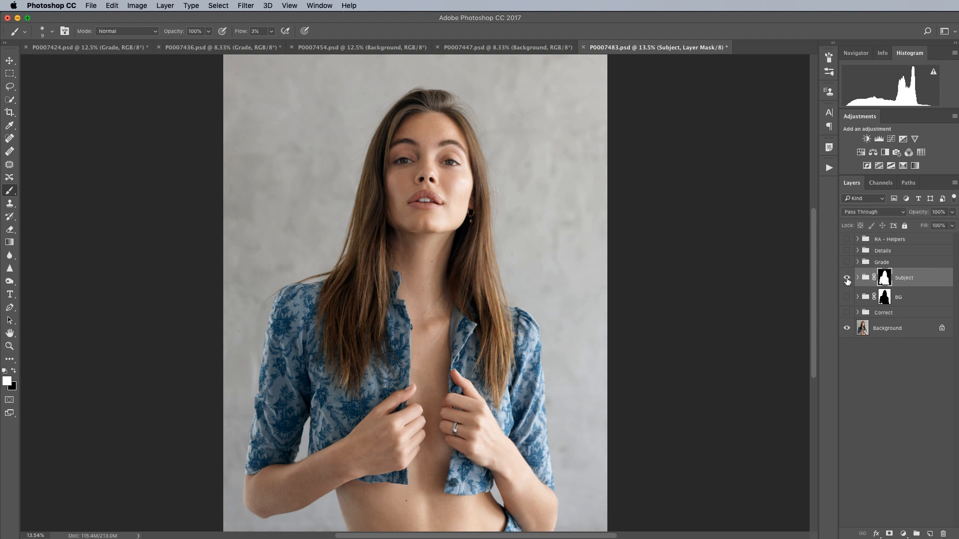
click(846, 239)
click(846, 279)
click(846, 278)
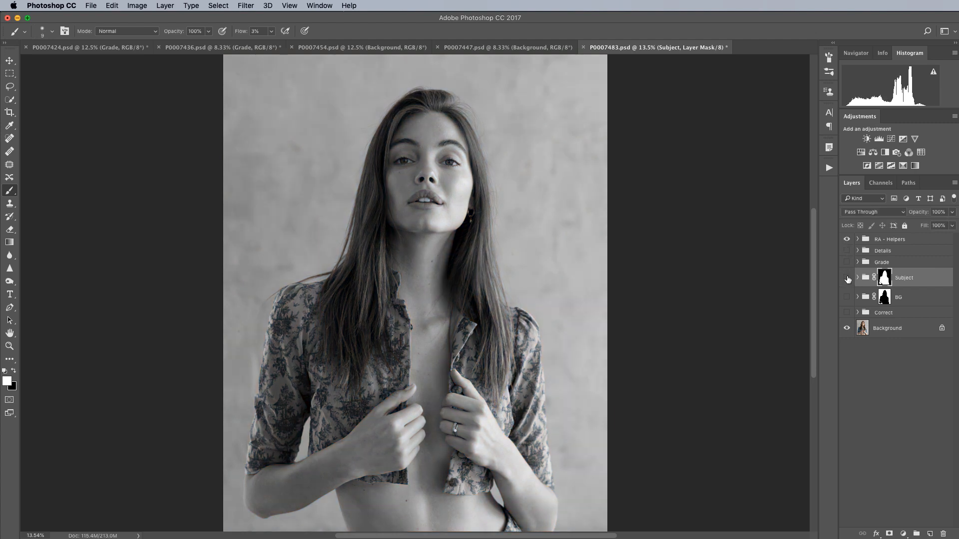
click(846, 278)
click(846, 278)
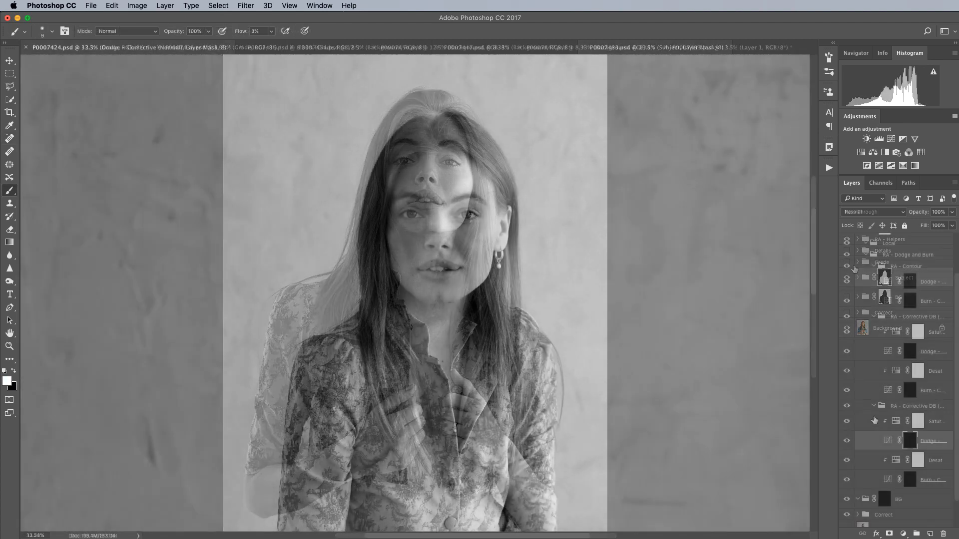
Paint a short burn stroke on the forehead in P0007424.psd, on the lowest Burn - Corrective (Normal) layer's mask.
key(bracketright)
key(bracketright)
key(bracketright)
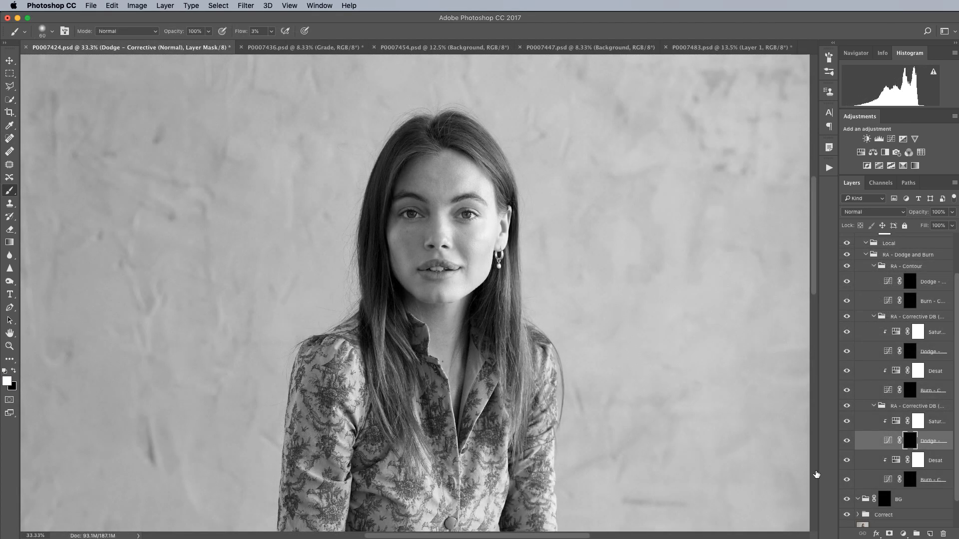
click(920, 481)
drag(433, 175, 435, 176)
key(bracketleft)
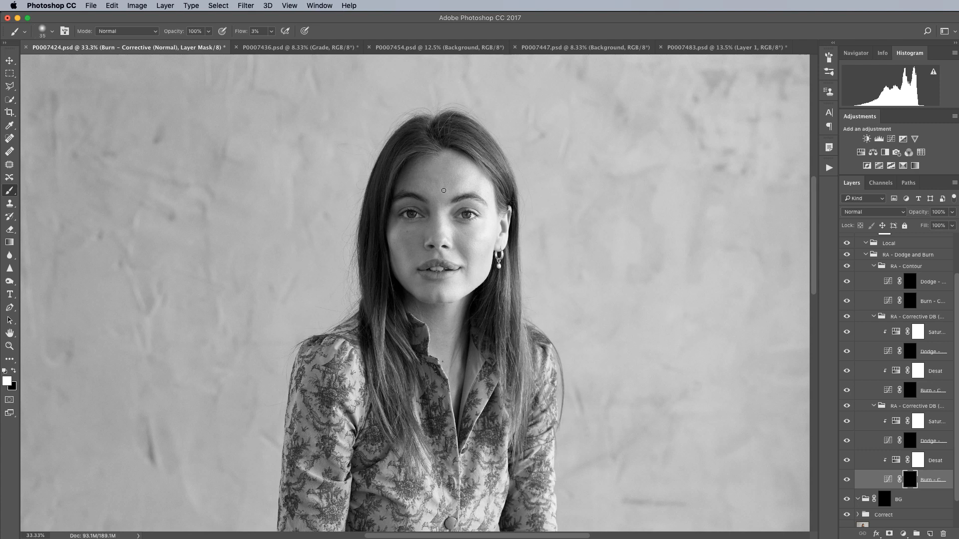
Dodge the forehead with a smaller brush on the lower Dodge - Corrective (Normal) layer's mask and check the whole figure.
click(907, 443)
key(bracketleft)
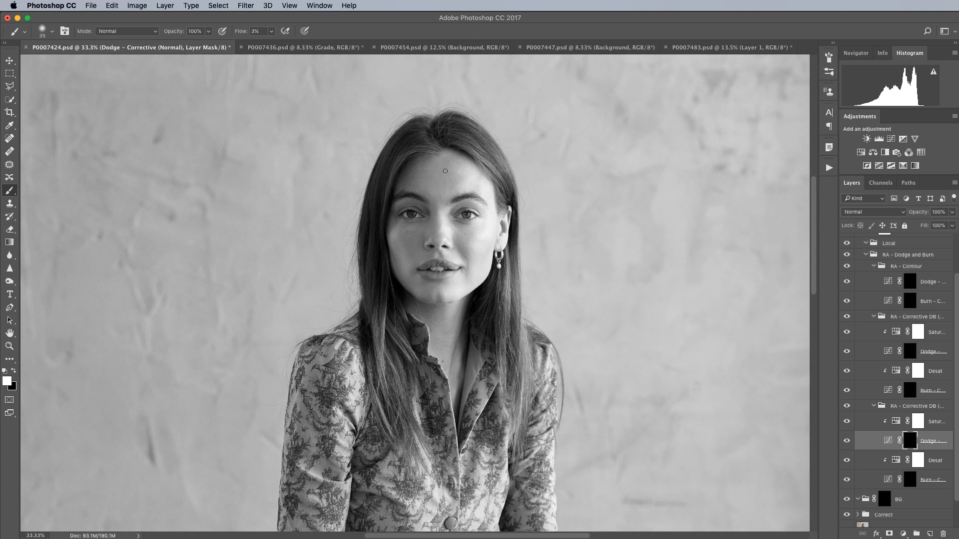
key([)
drag(463, 180, 451, 186)
key(super+minus)
key(super+minus)
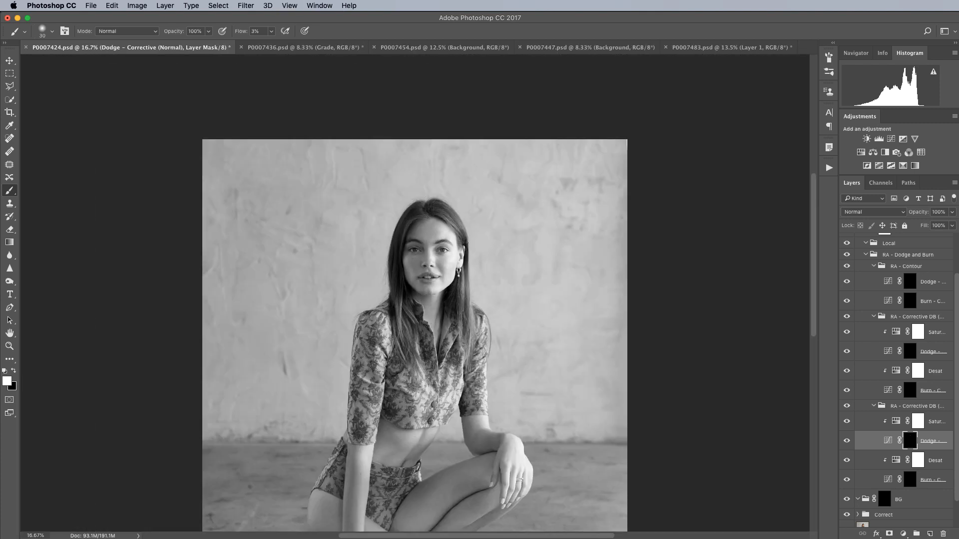
drag(480, 224, 486, 138)
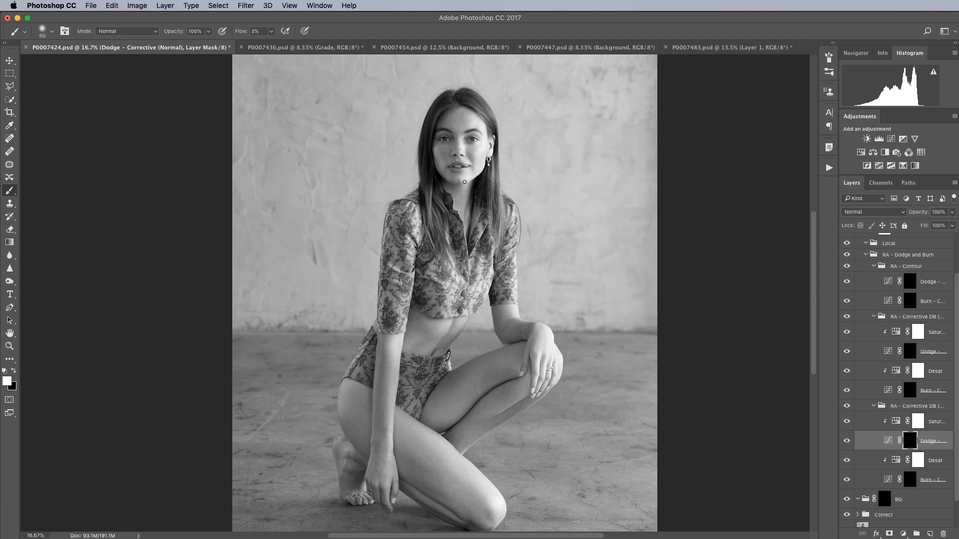
Dodge the hair and forehead area on the Dodge - Contour layer's mask in P0007424.psd with an enlarged brush.
click(907, 288)
key(bracketright)
key(bracketright)
key(bracketright)
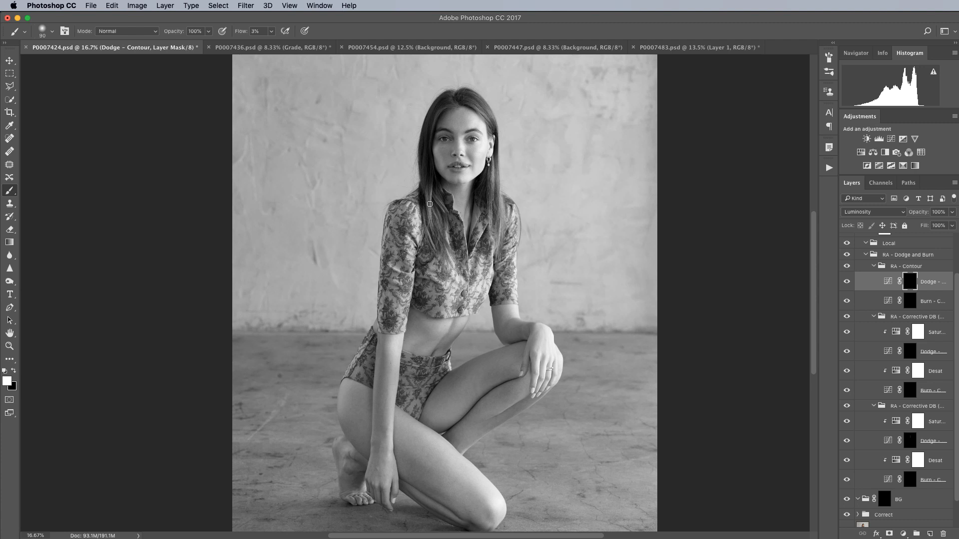
mouse_move(427, 130)
mouse_down()
mouse_move(454, 104)
mouse_move(486, 112)
mouse_up()
key(bracketleft)
key(bracketleft)
Burn the contours of the face and body on the Burn - Contour layer's mask, varying the brush size to suit each area.
key(alt+bracketleft)
key(bracketright)
key(bracketright)
key(bracketright)
key(bracketright)
key(bracketright)
key(bracketright)
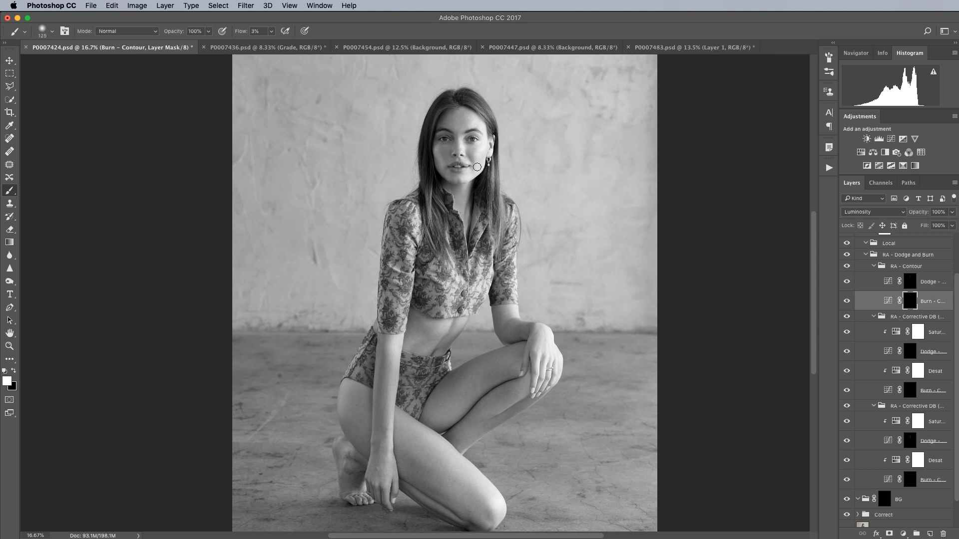
key(bracketleft)
key(bracketleft)
key(bracketleft)
key(bracketleft)
key(bracketleft)
key(bracketleft)
key(bracketright)
key(bracketright)
key(bracketright)
key(bracketright)
key(bracketright)
key(bracketright)
Dodge the highlights on the arm and legs on the Dodge - Contour layer's mask.
click(910, 281)
key(bracketleft)
key(bracketleft)
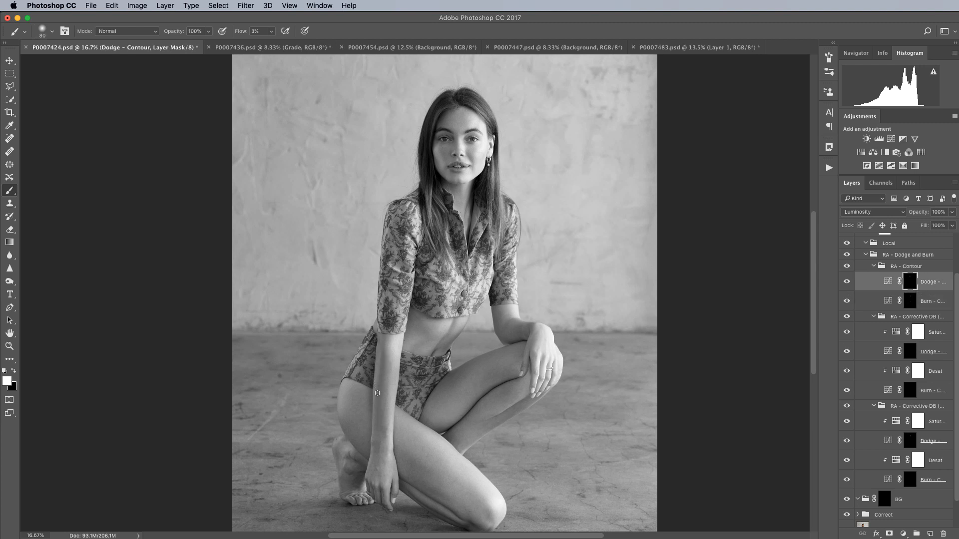
mouse_move(475, 383)
mouse_down()
mouse_move(460, 411)
mouse_move(497, 372)
mouse_move(480, 382)
mouse_up()
key(bracketright)
mouse_move(435, 474)
mouse_down()
mouse_move(420, 465)
mouse_move(452, 482)
mouse_move(437, 479)
mouse_up()
key(bracketleft)
key(bracketleft)
key(bracketleft)
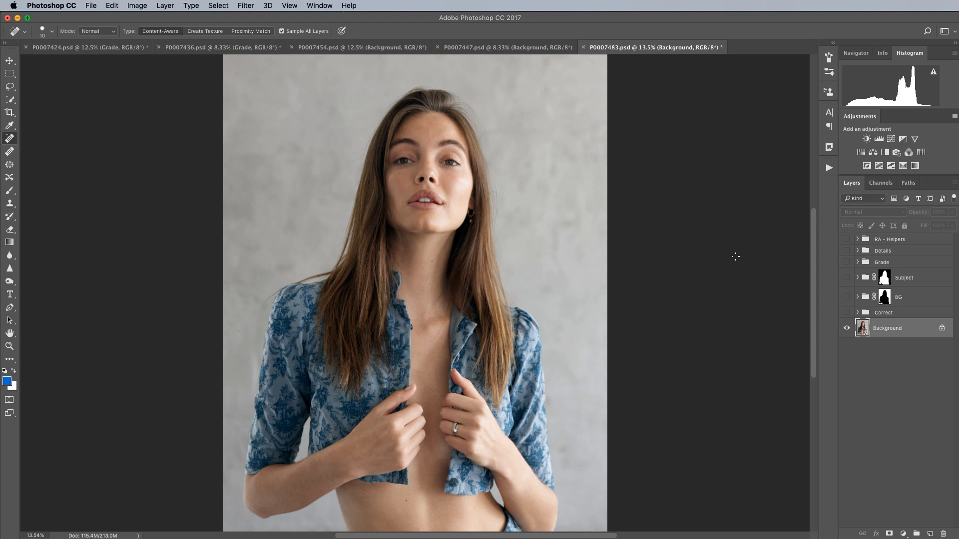
Add an empty layer above the Background in P0007483.psd and heal the stray hairs on top of the head with the Spot Healing Brush.
click(929, 534)
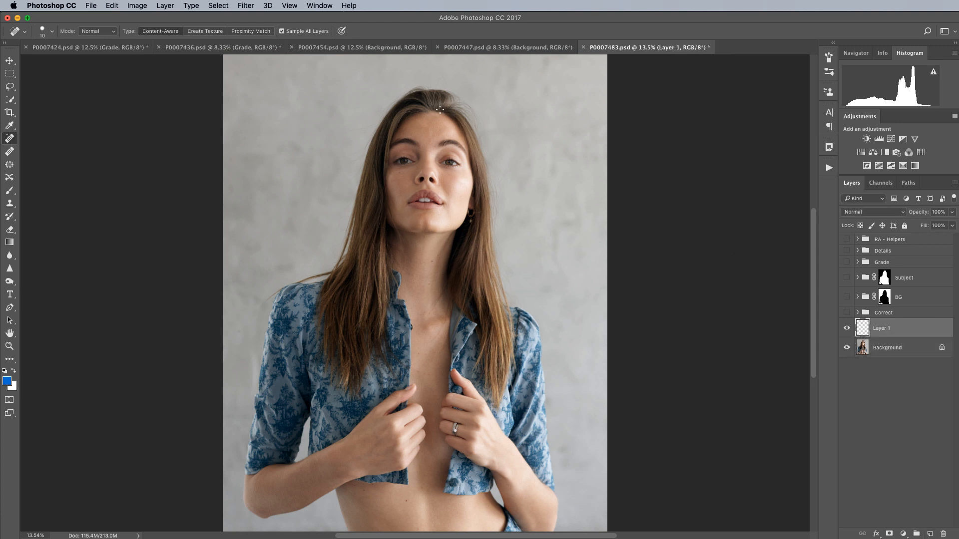
key(super+equal)
key(super+equal)
key(super+equal)
key(super+equal)
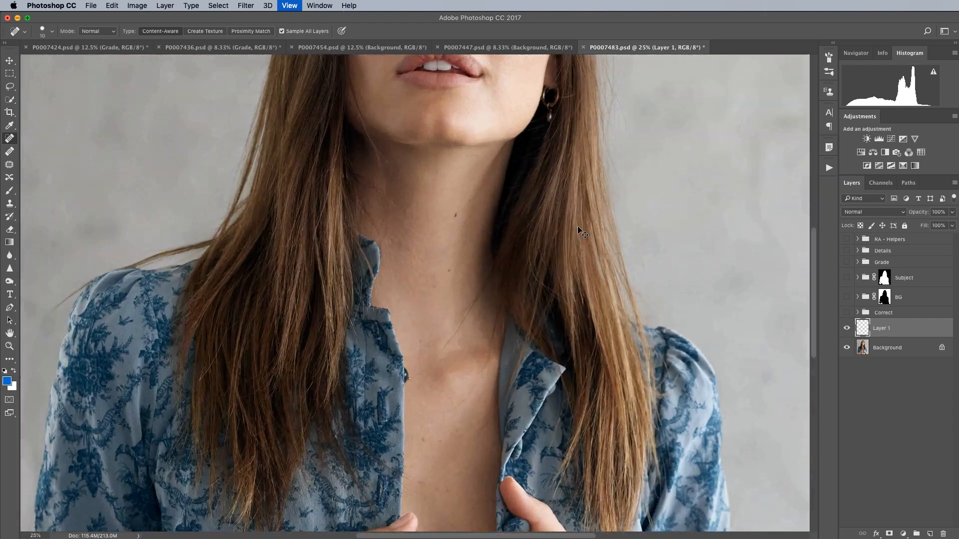
scroll(565, 183, up, 15)
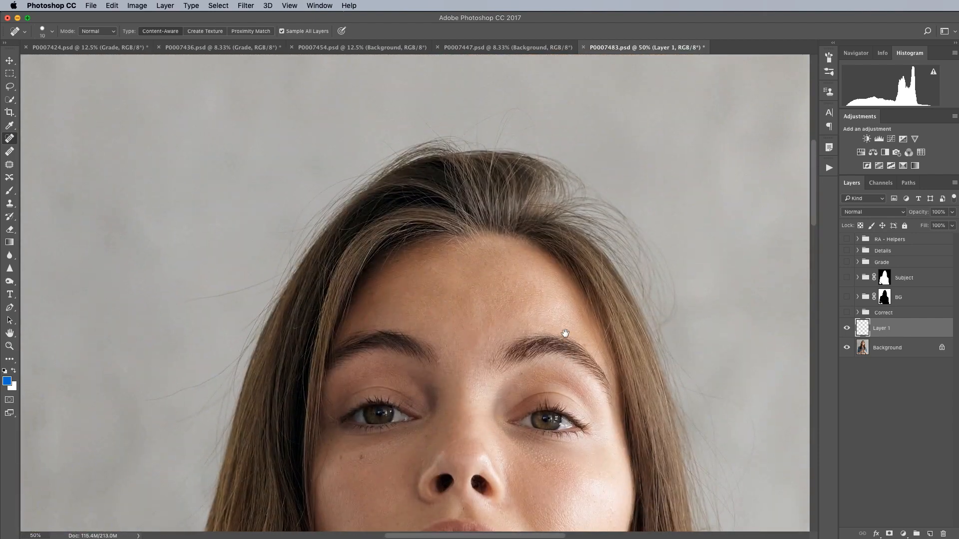
scroll(561, 263, up, 2)
key(super+equal)
key(super+equal)
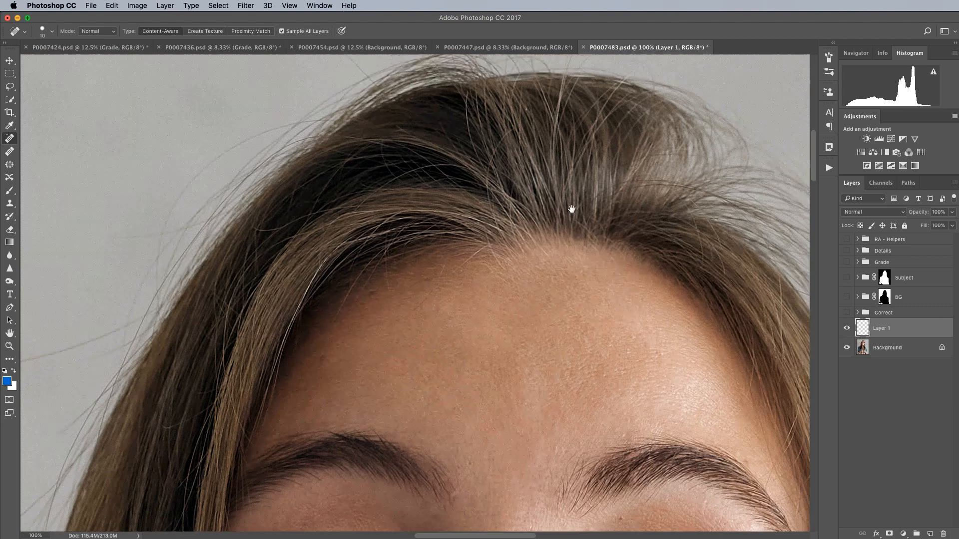
drag(572, 209, 494, 270)
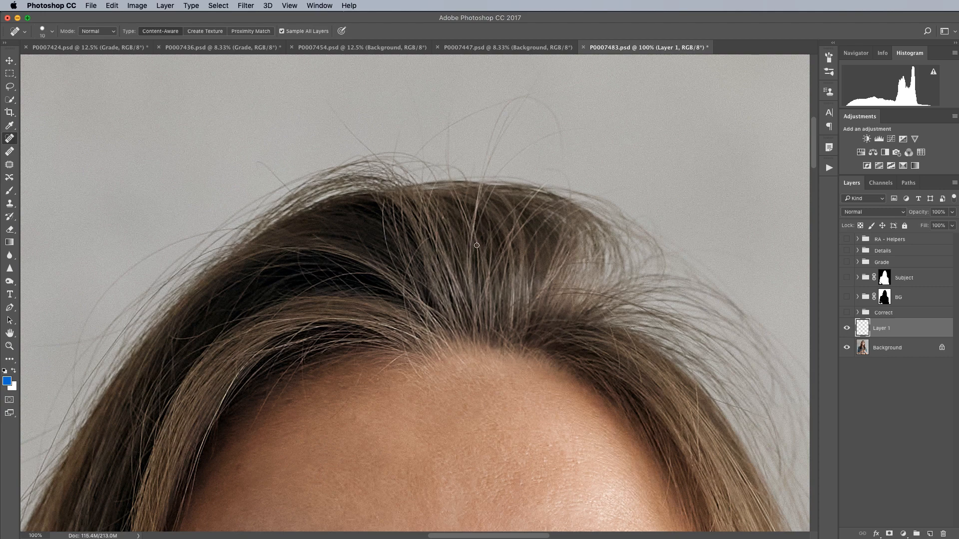
mouse_move(471, 240)
mouse_down()
mouse_move(502, 130)
mouse_move(489, 160)
mouse_up()
drag(487, 163, 509, 99)
mouse_move(504, 136)
mouse_down()
mouse_move(514, 111)
mouse_move(503, 107)
mouse_up()
drag(493, 155, 541, 76)
mouse_move(563, 151)
mouse_down()
mouse_move(529, 80)
mouse_move(528, 93)
mouse_move(538, 75)
mouse_up()
drag(579, 132, 567, 128)
mouse_move(495, 176)
mouse_down()
mouse_move(546, 134)
mouse_move(560, 143)
mouse_move(560, 134)
mouse_up()
mouse_move(537, 102)
mouse_down()
mouse_move(514, 97)
mouse_move(441, 131)
mouse_move(467, 124)
mouse_up()
key(super+0)
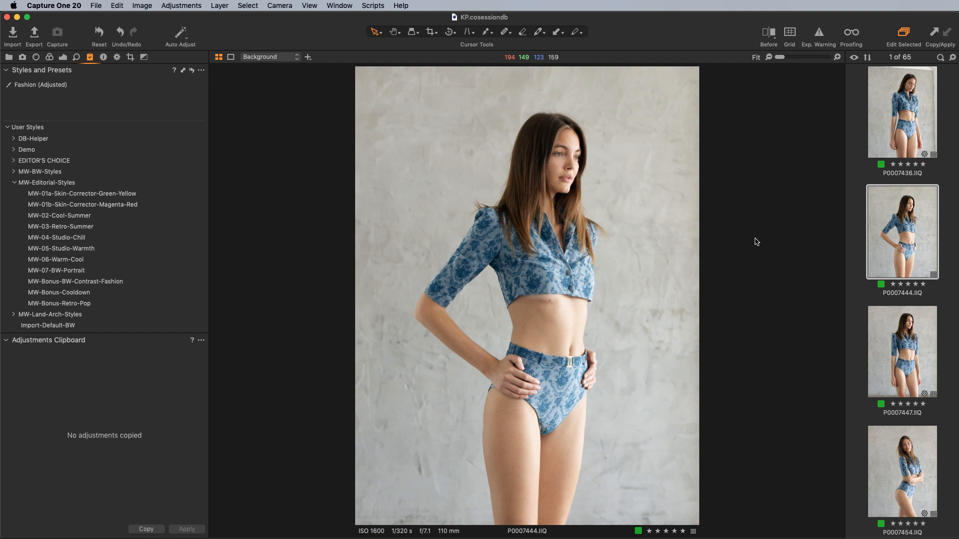
Switch to Capture One, show the session's Output Folder and select the Export JPG (3600px Long) process recipe.
click(8, 57)
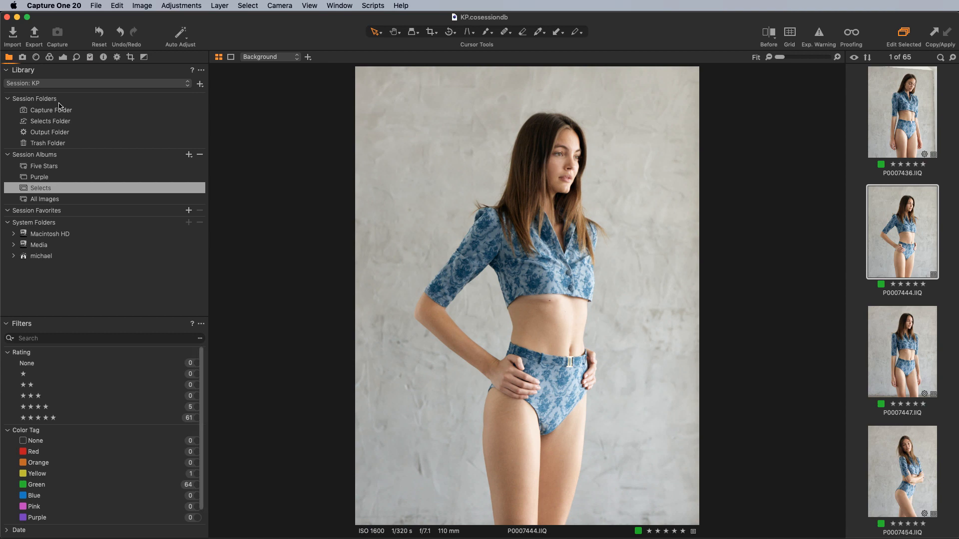
click(68, 131)
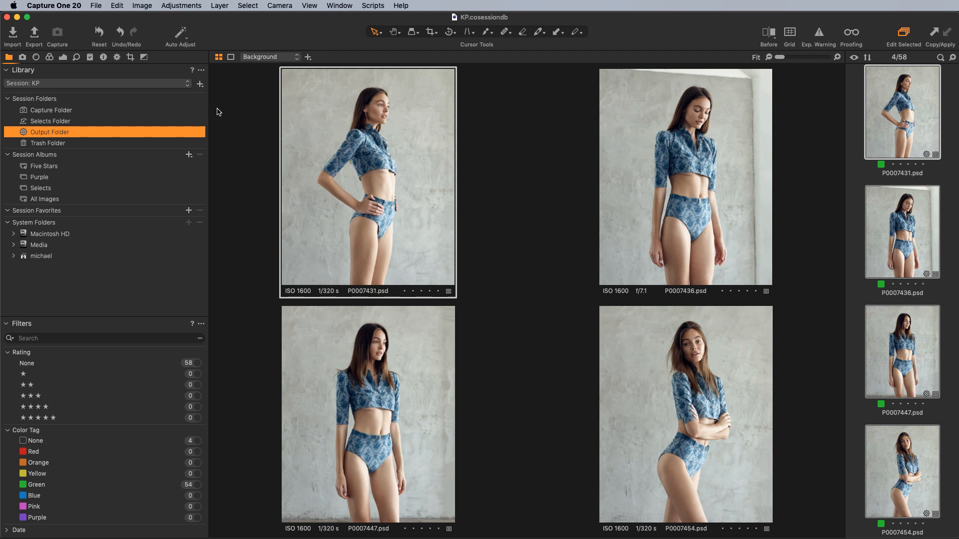
click(117, 58)
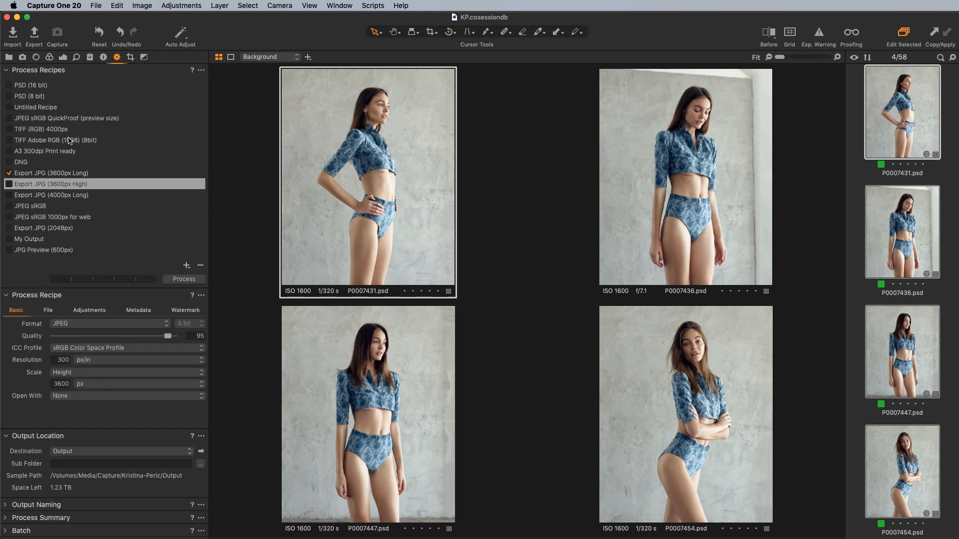
click(94, 174)
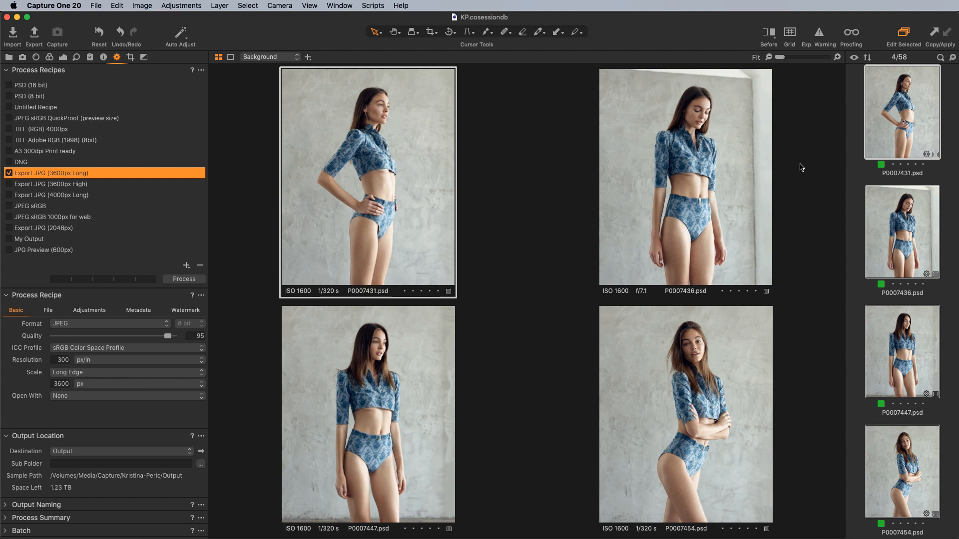
Clone the variant of P0007431.psd.
click(949, 167)
click(906, 120)
right_click(906, 120)
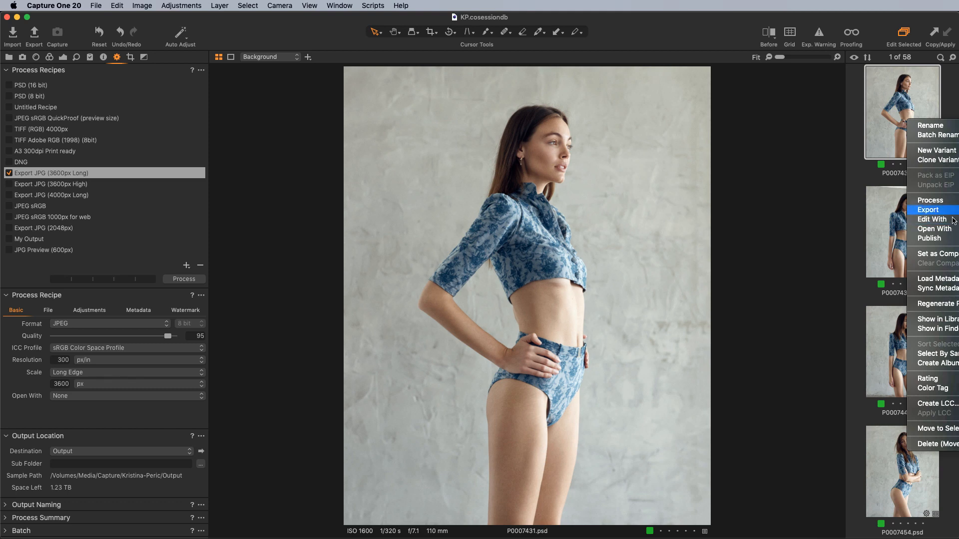
click(943, 160)
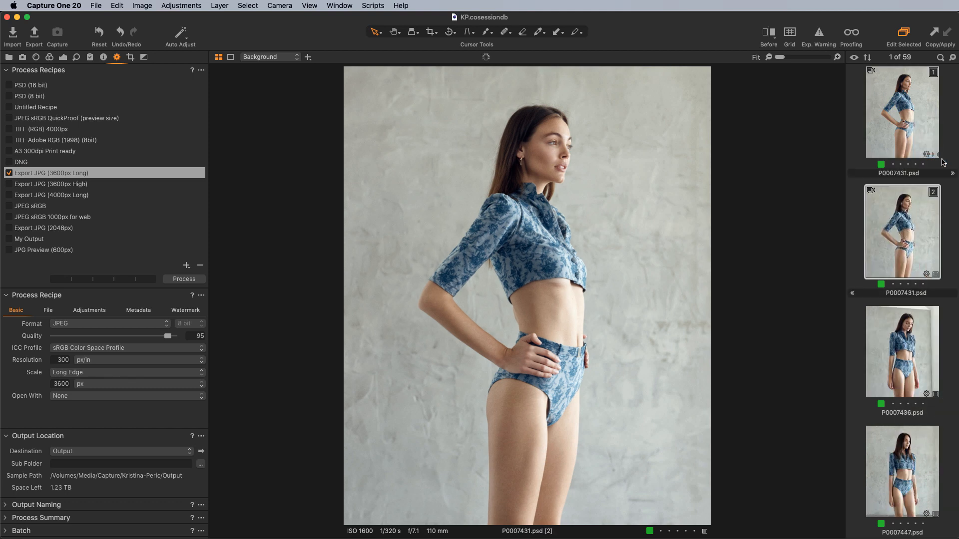
Apply the MW-07-BW-Portrait style from MW-Editorial-Styles to the second variant of P0007431.psd.
click(144, 57)
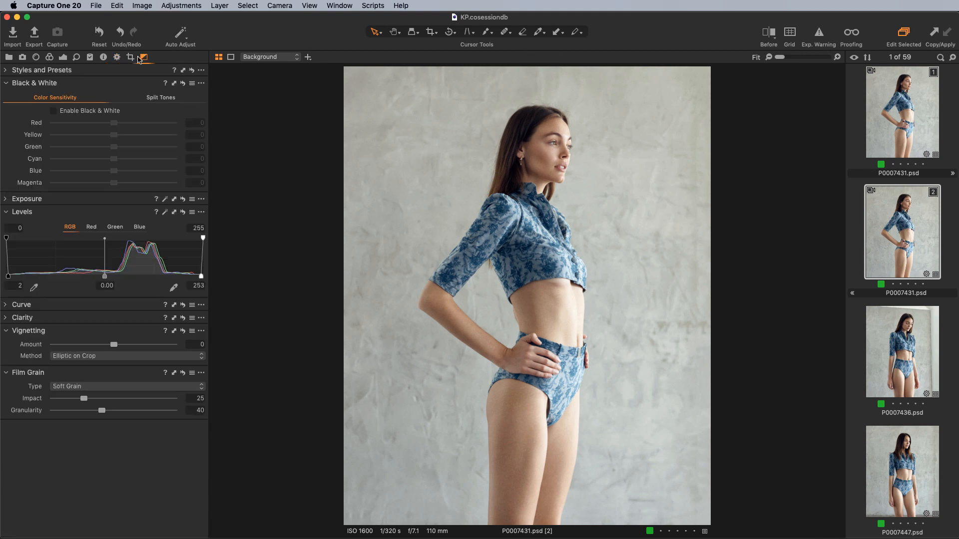
click(119, 58)
click(104, 57)
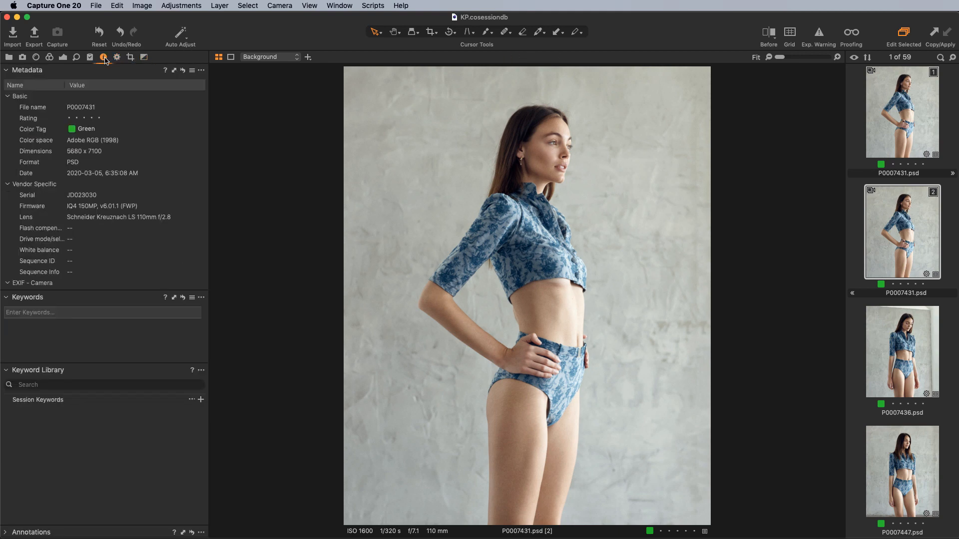
click(89, 57)
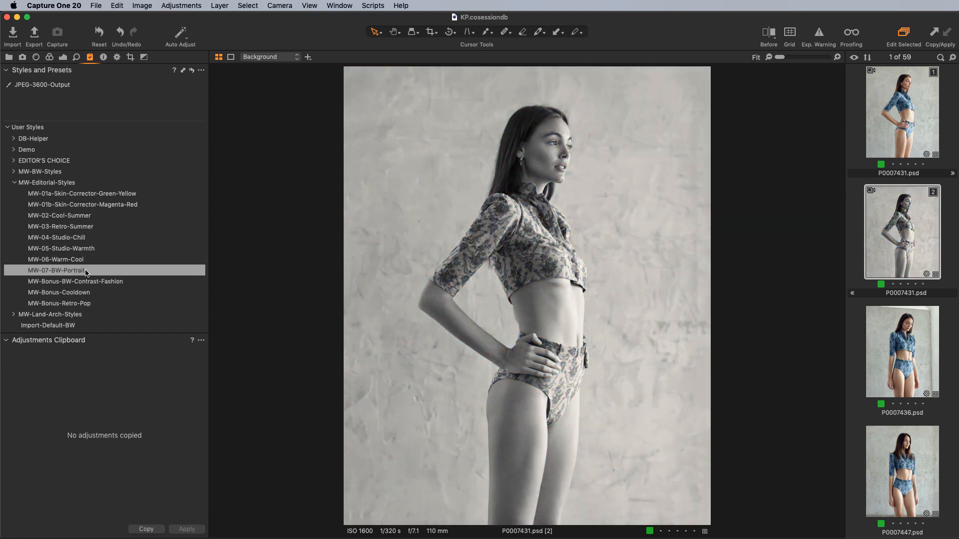
click(86, 271)
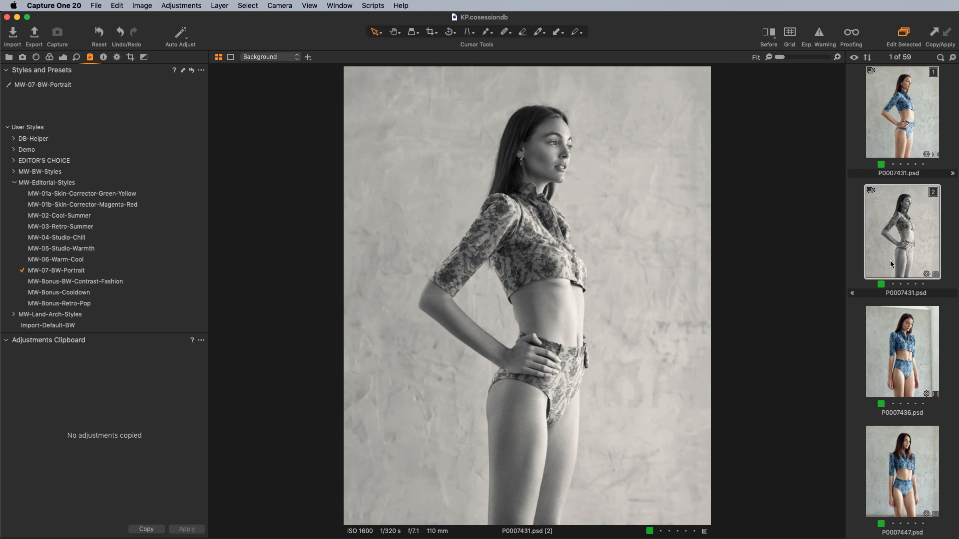
Create another variant from the colour version of P0007431.psd and crop it to the head and torso.
right_click(901, 128)
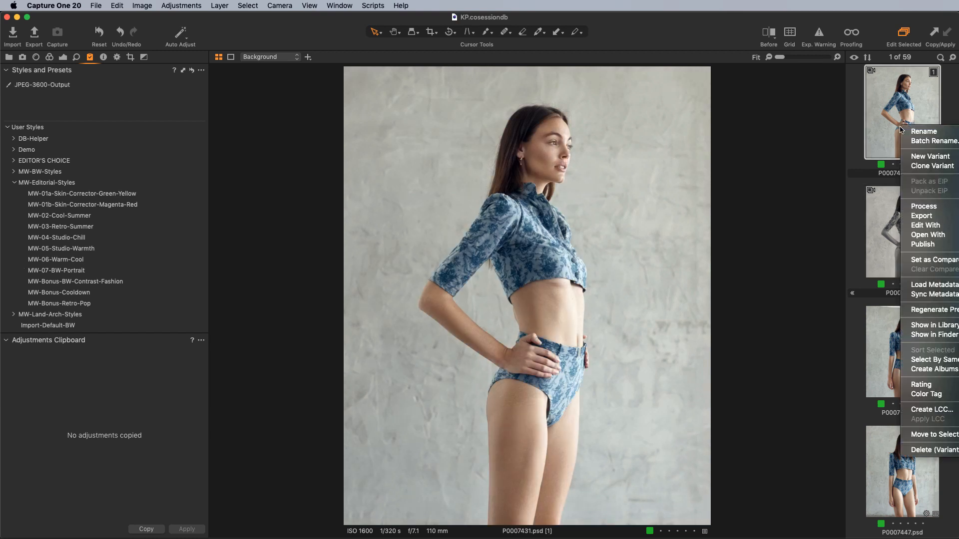
click(920, 156)
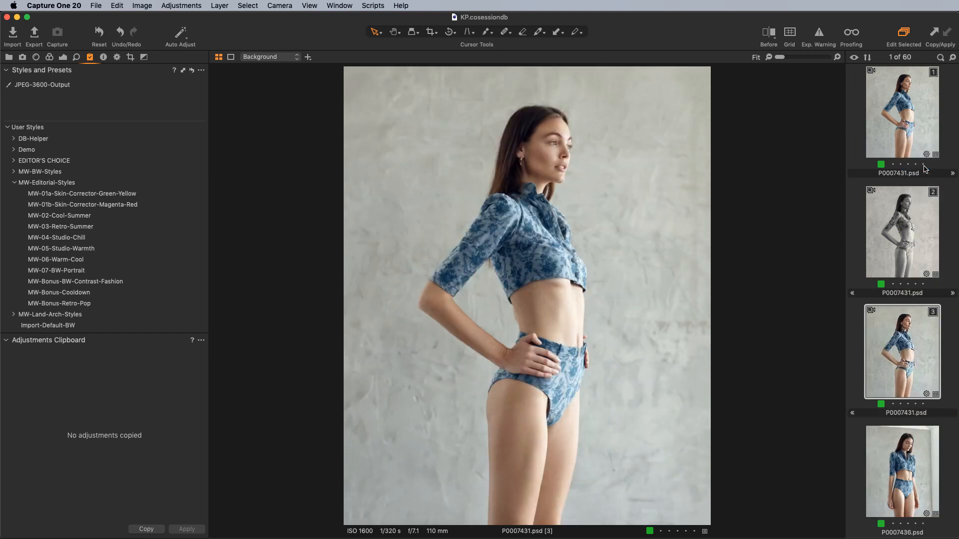
key(c)
drag(708, 522, 578, 359)
drag(500, 302, 565, 326)
click(374, 32)
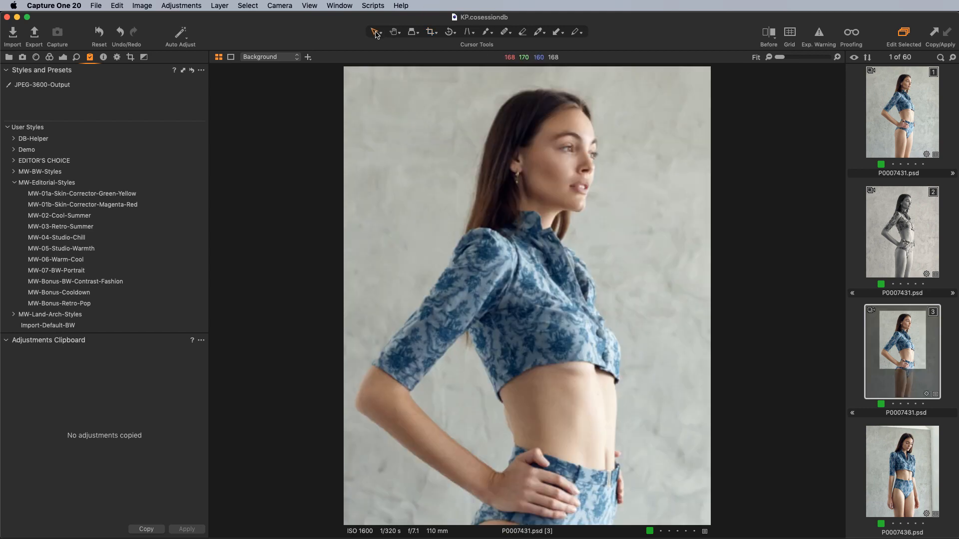
Rotate the cropped third variant of P0007431.psd to an angle of 4.81.
click(130, 58)
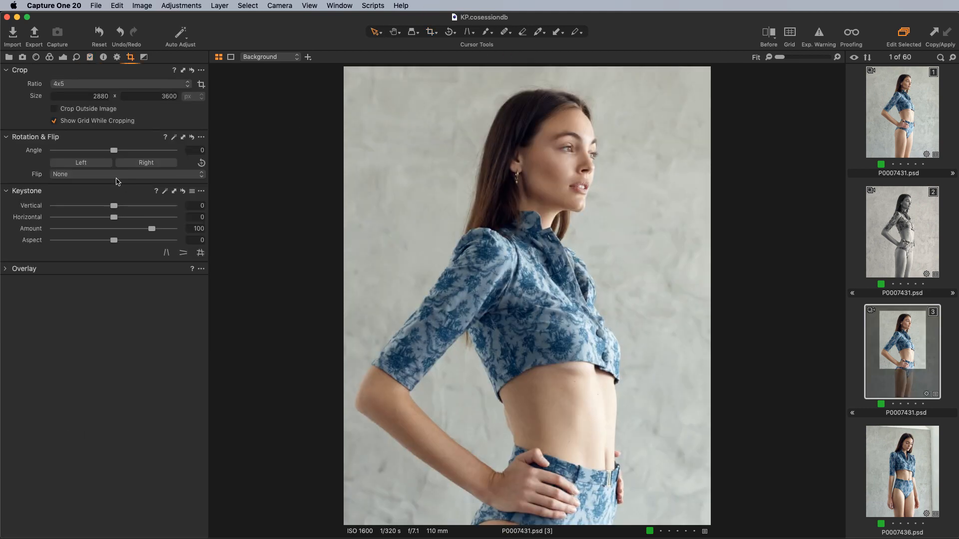
drag(114, 151, 120, 153)
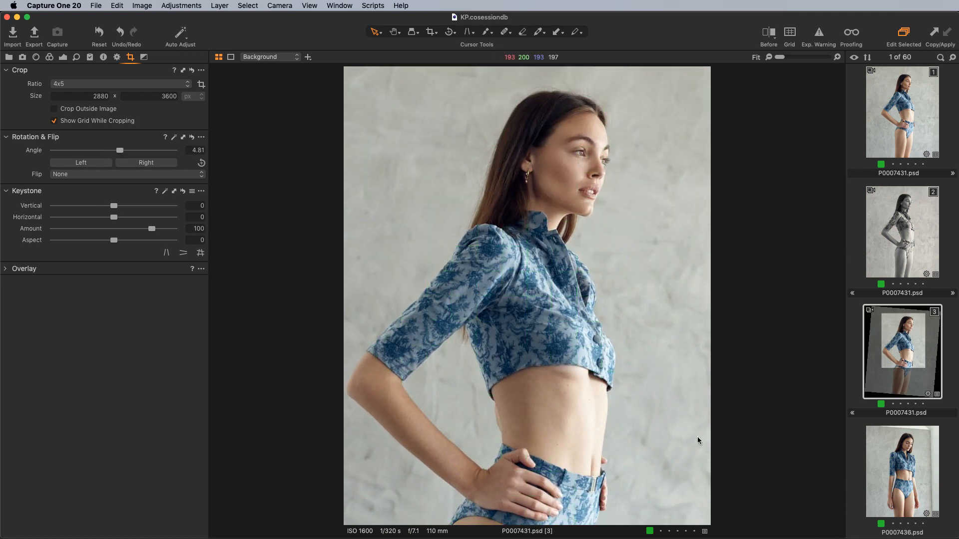